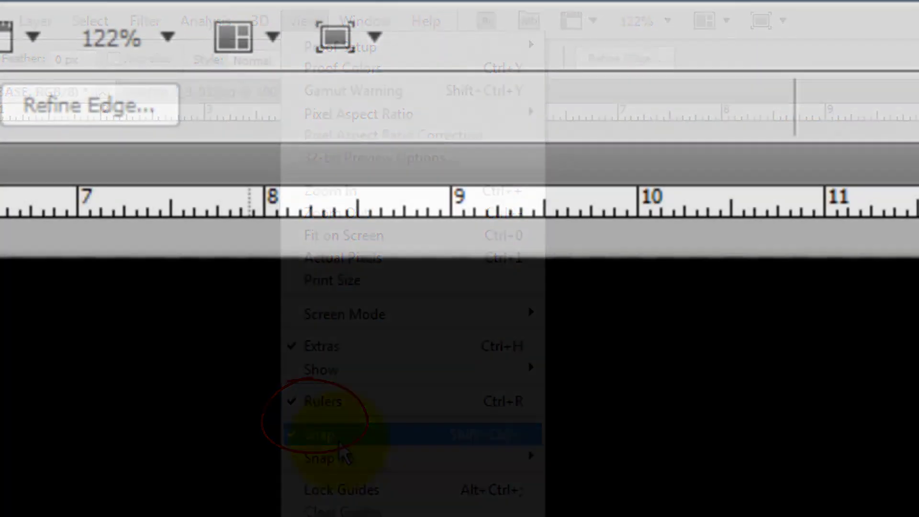
- Place one horizontal and one vertical guide through the centre of the BASE layer, using its Free Transform centre point for alignment
key("ctrl+t")
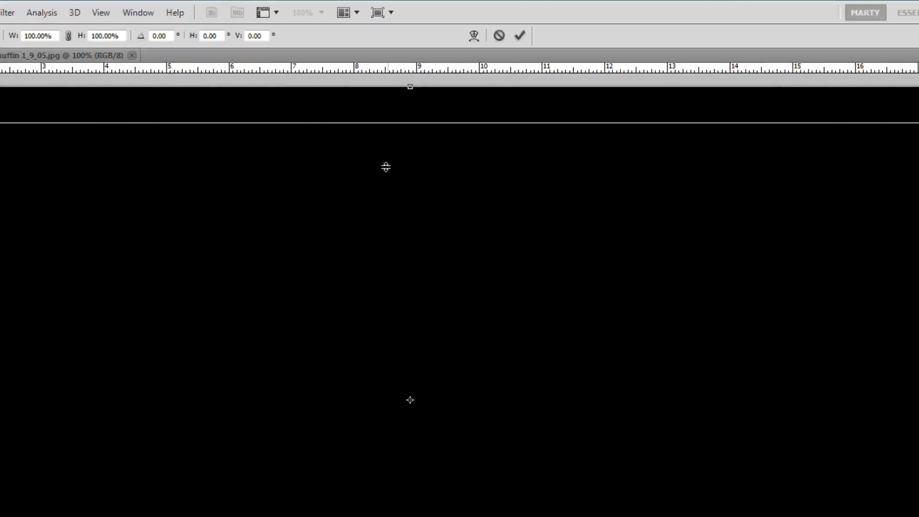
left_click_drag(386, 166, 385, 400)
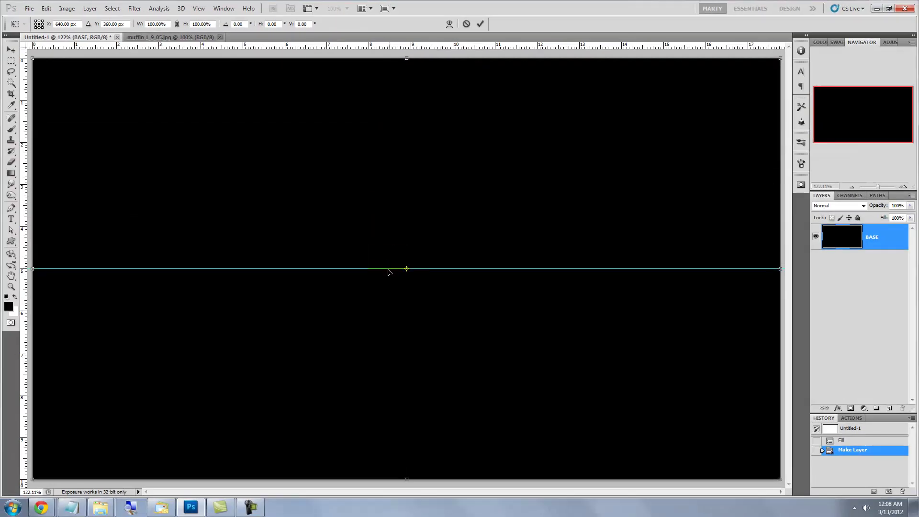
left_click_drag(21, 242, 408, 243)
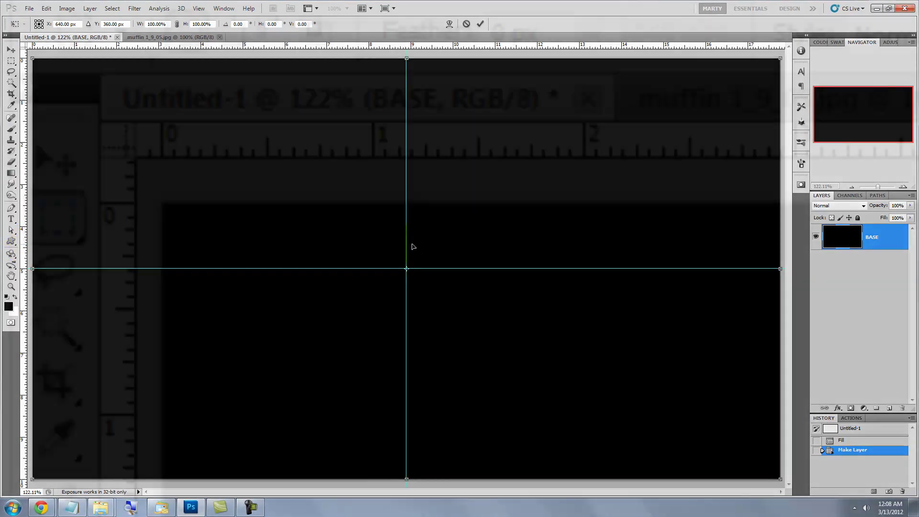
- Draw a large square marquee selection outward from the intersection of the two centre guides
left_click(11, 61)
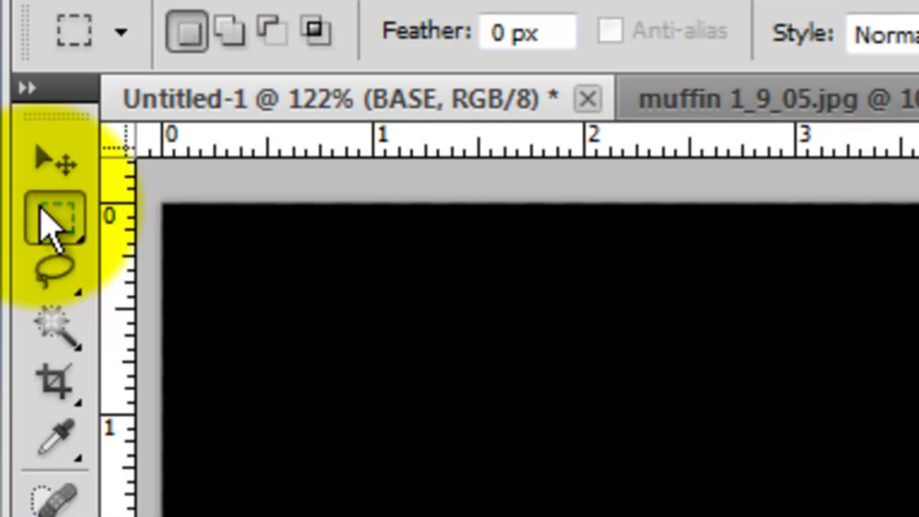
left_click_drag(51, 230, 206, 231)
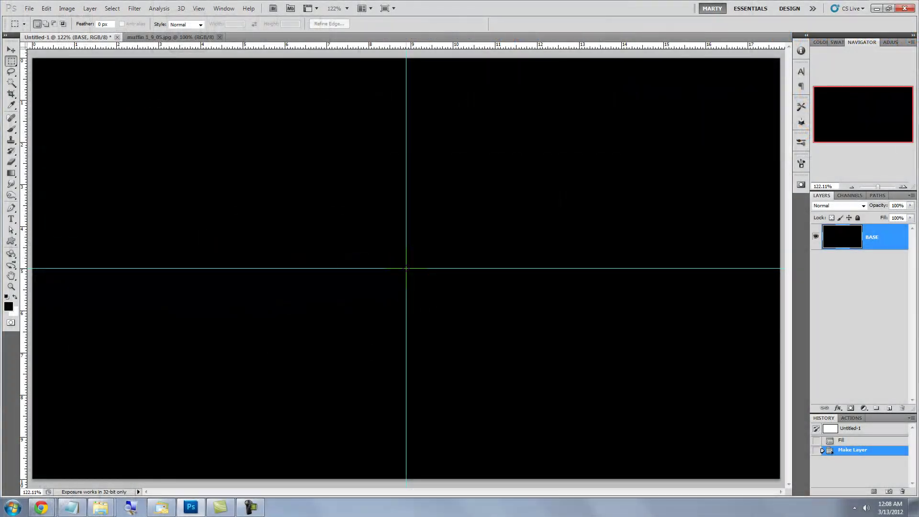
key("shift+alt")
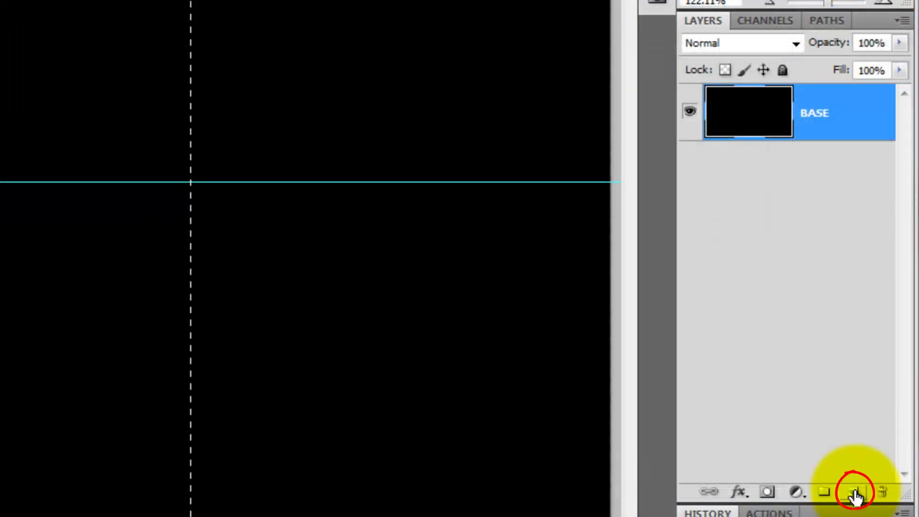
- Add a new layer and fill the square selection with a light grey foreground color at 95% brightness
left_click(855, 492)
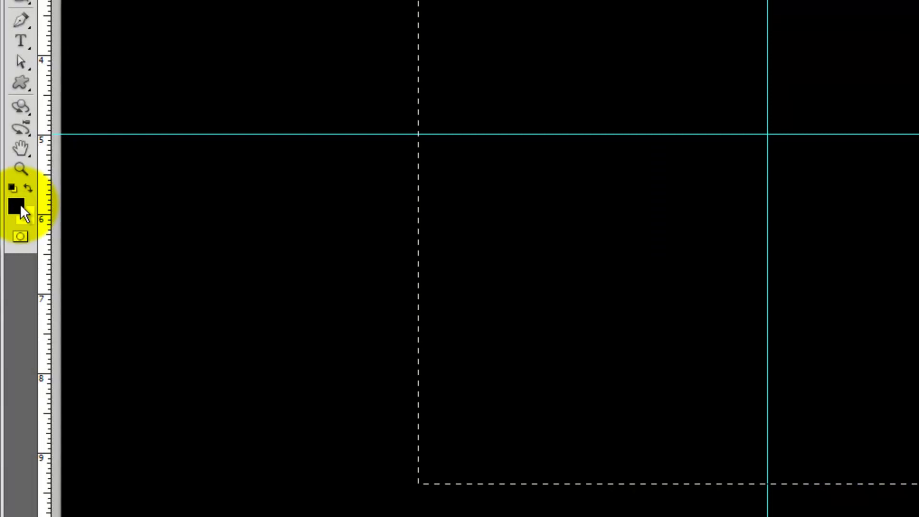
left_click(20, 204)
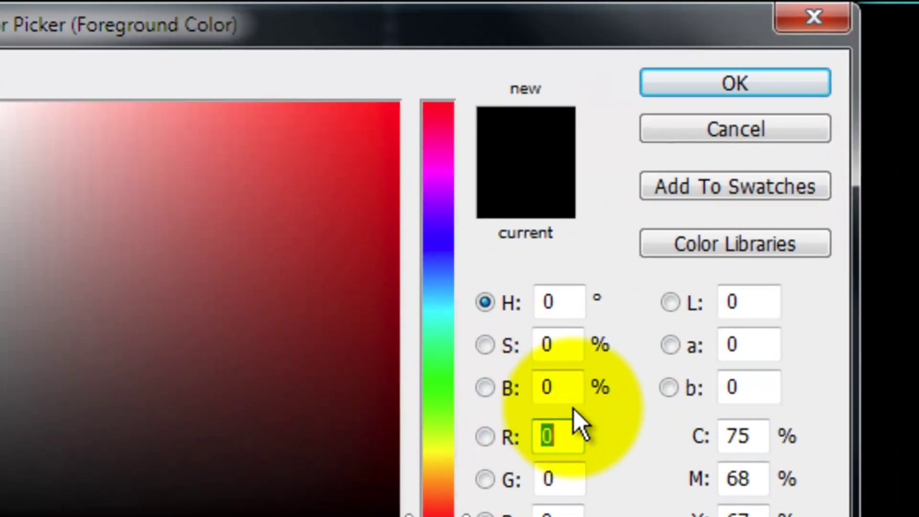
left_click(533, 388)
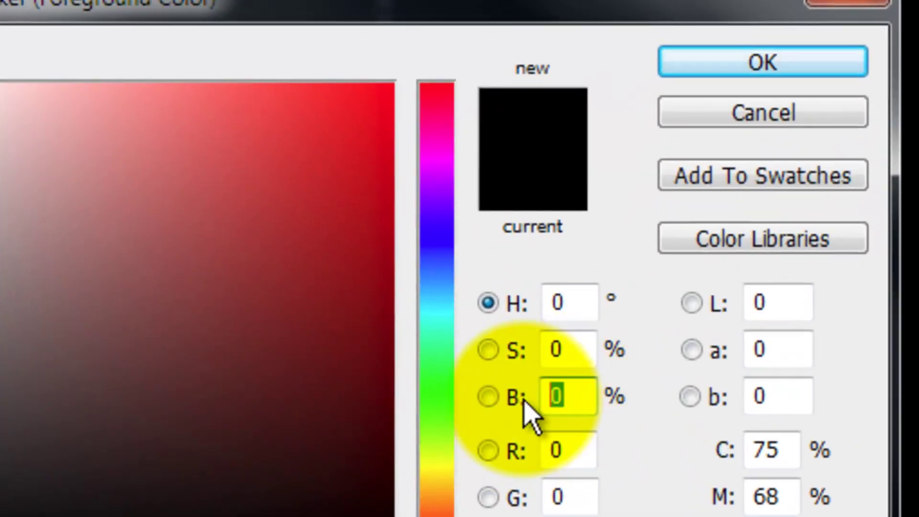
type("95")
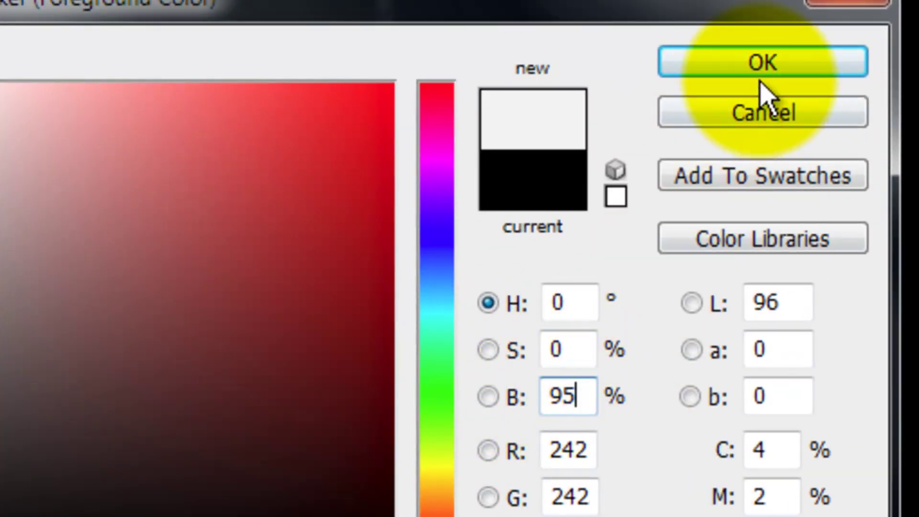
left_click(761, 62)
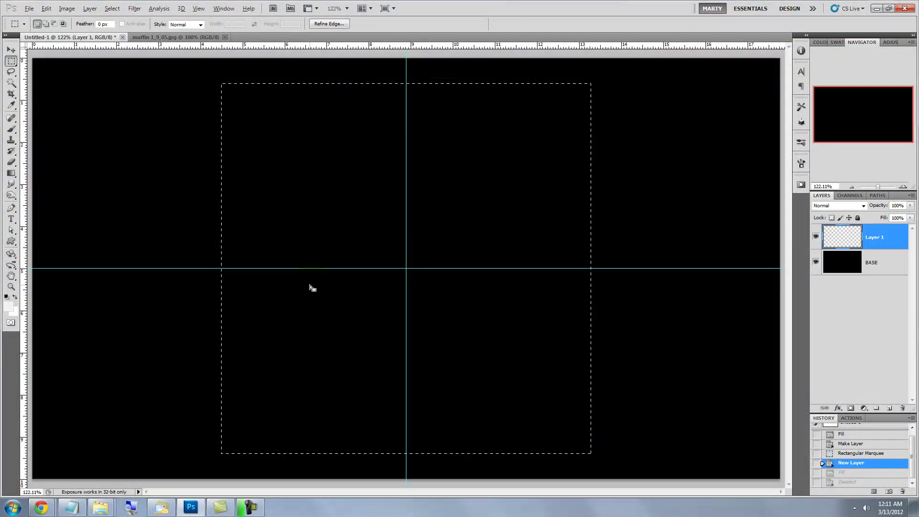
key("alt+BackSpace")
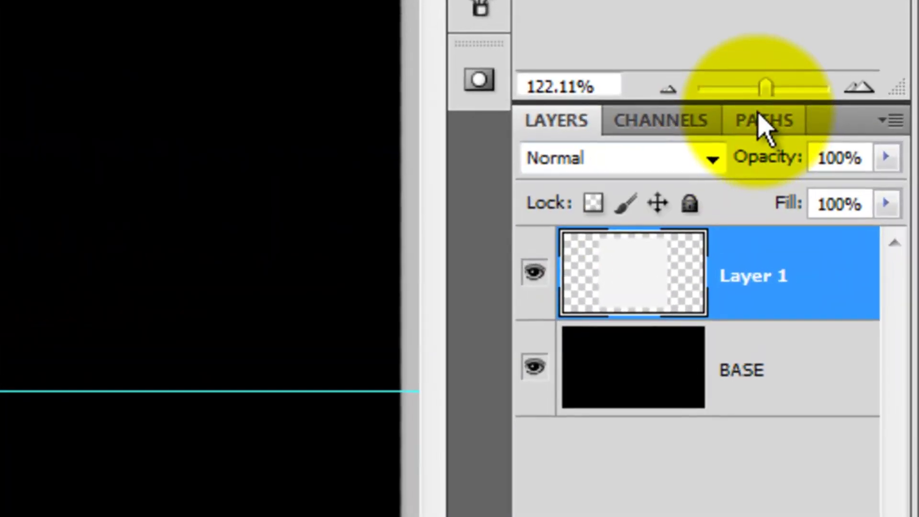
- Convert the square selection into a work path with a tolerance of 0.5 pixels
left_click(758, 115)
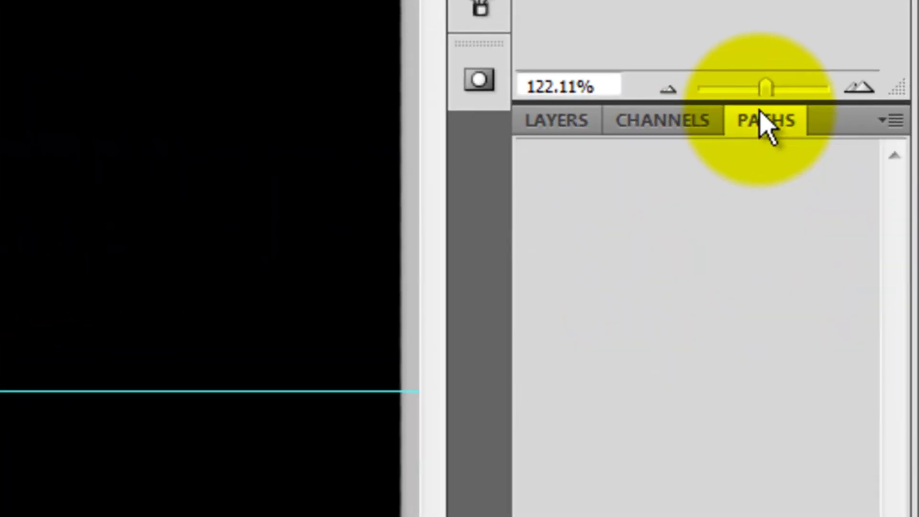
left_click(885, 120)
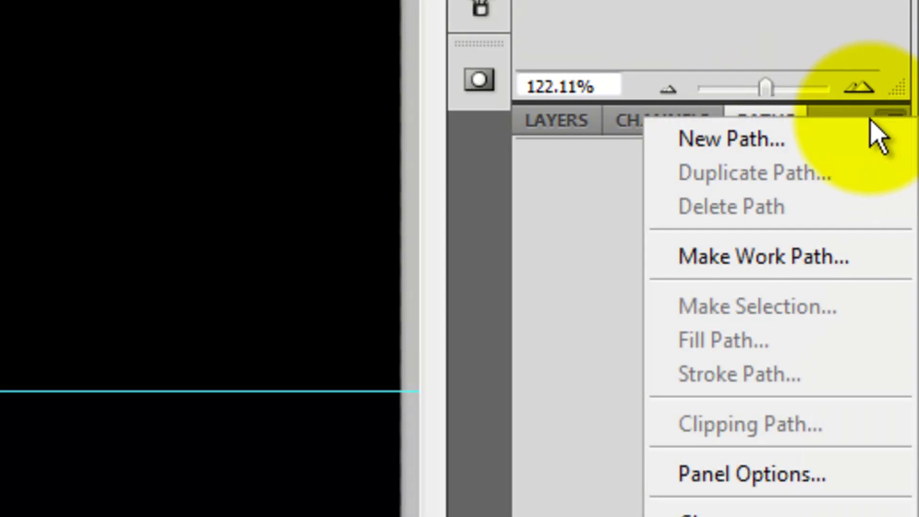
left_click(805, 259)
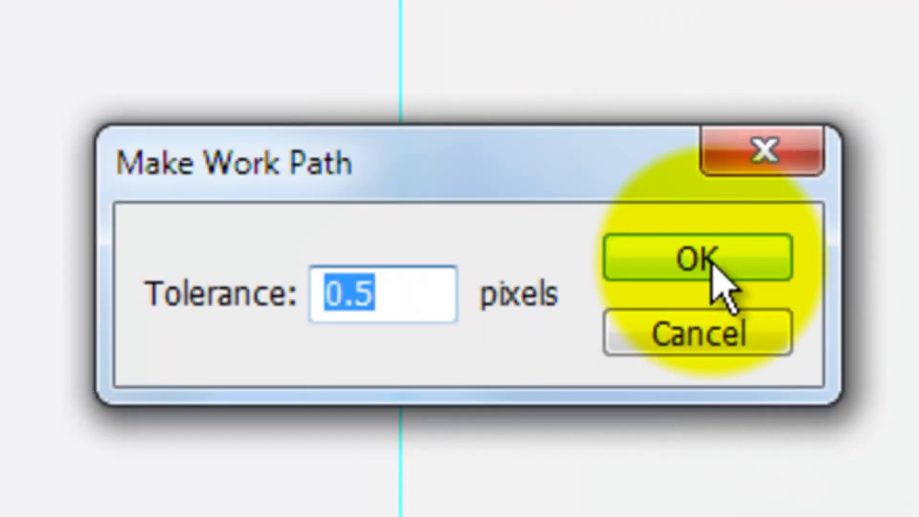
left_click(727, 264)
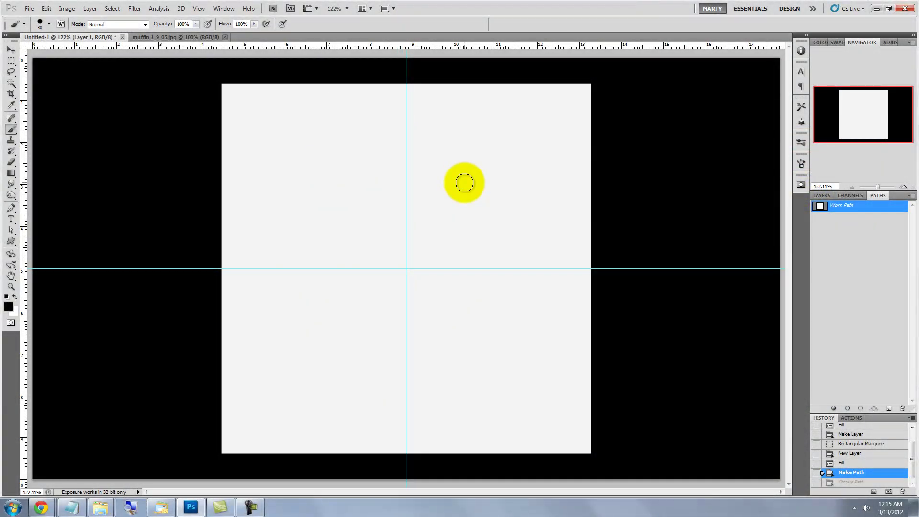
- Stroke the work path with a black 30 px round brush at 100% hardness and 151% spacing, then deselect the path
key("F5")
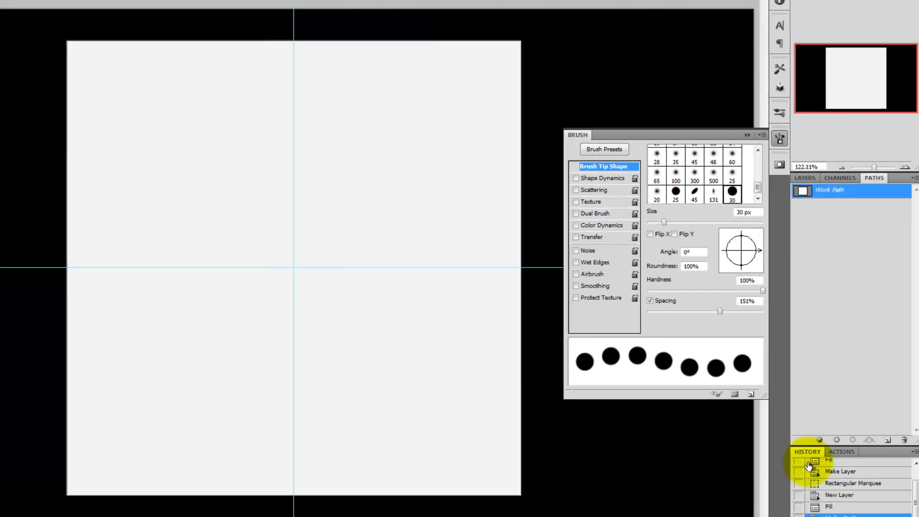
left_click(848, 410)
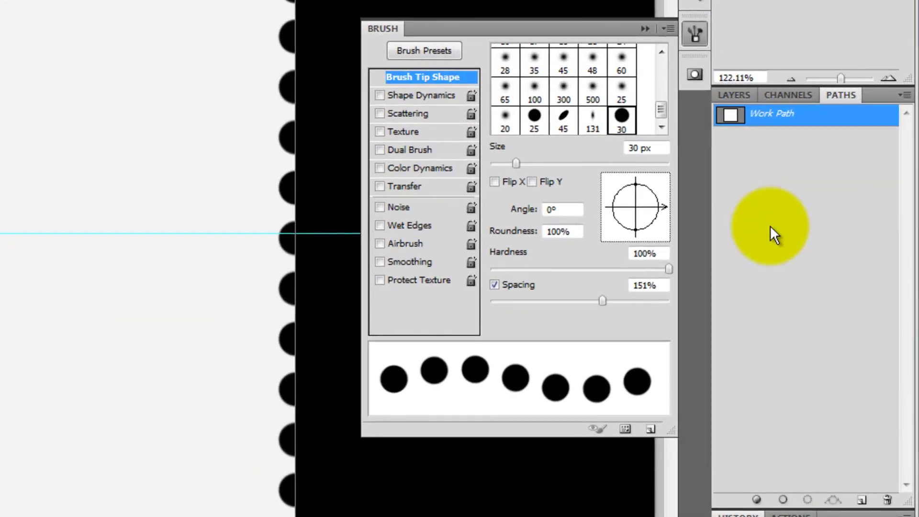
left_click(771, 226)
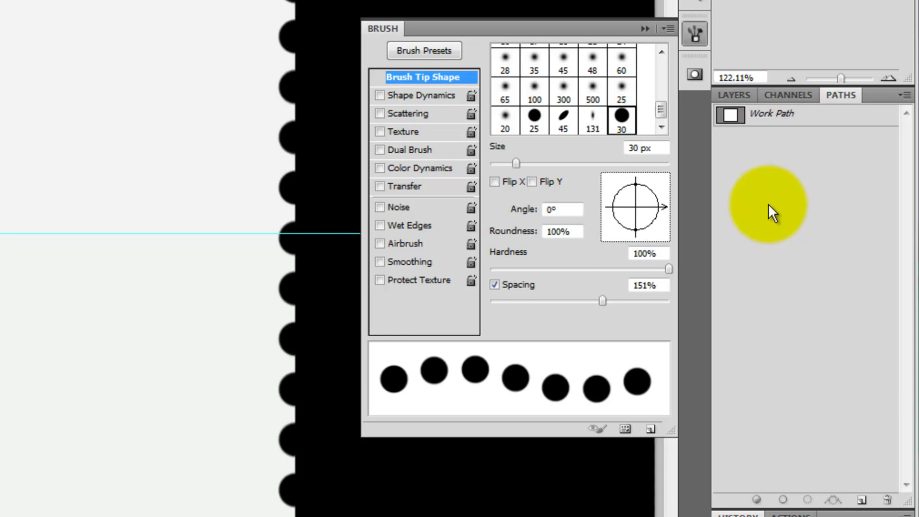
left_click(645, 28)
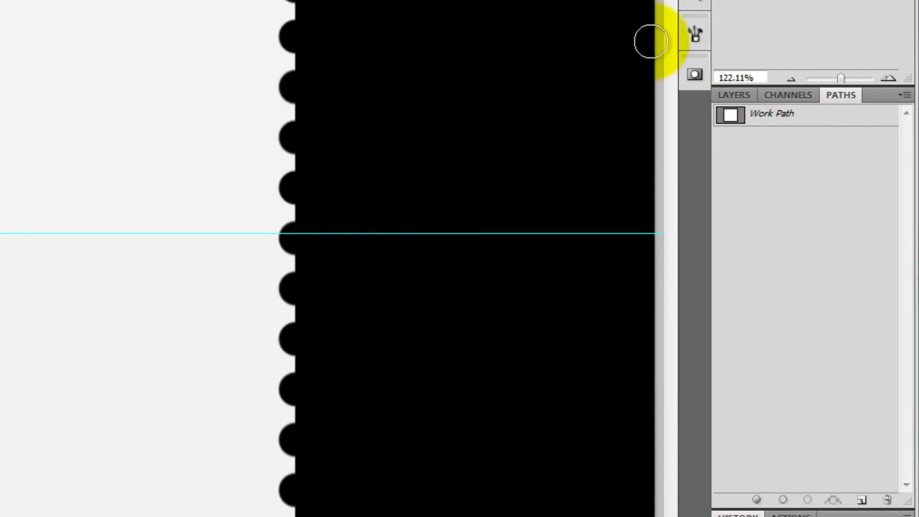
- Select the black areas using Color Range with sampled colors at fuzziness 200, then invert the selection to the perforated square
left_click(737, 96)
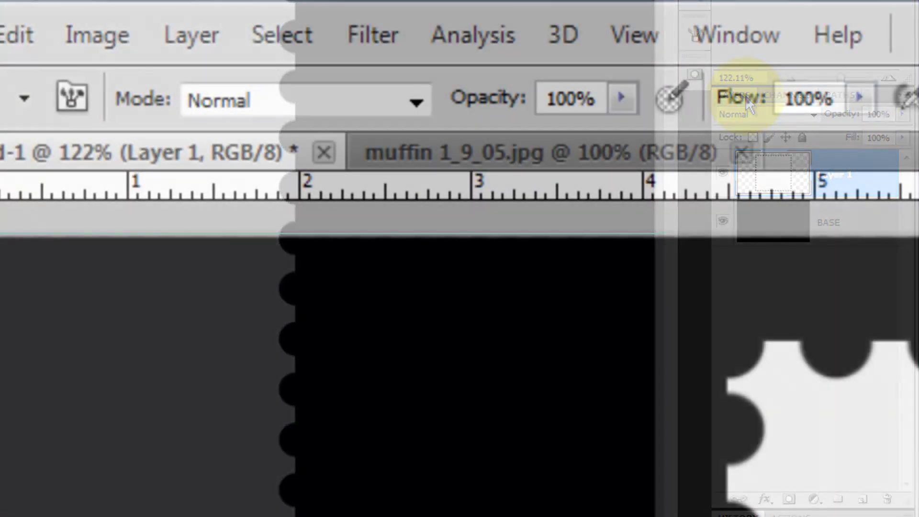
left_click(283, 35)
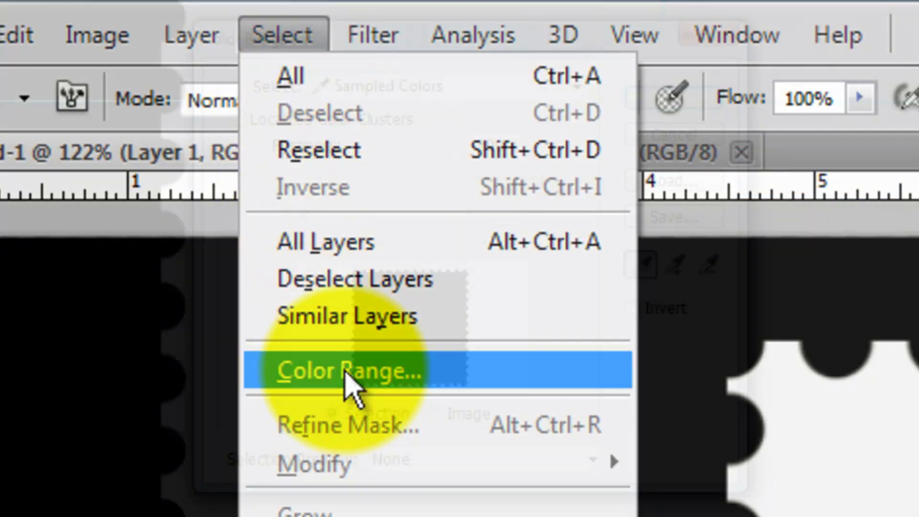
left_click(345, 373)
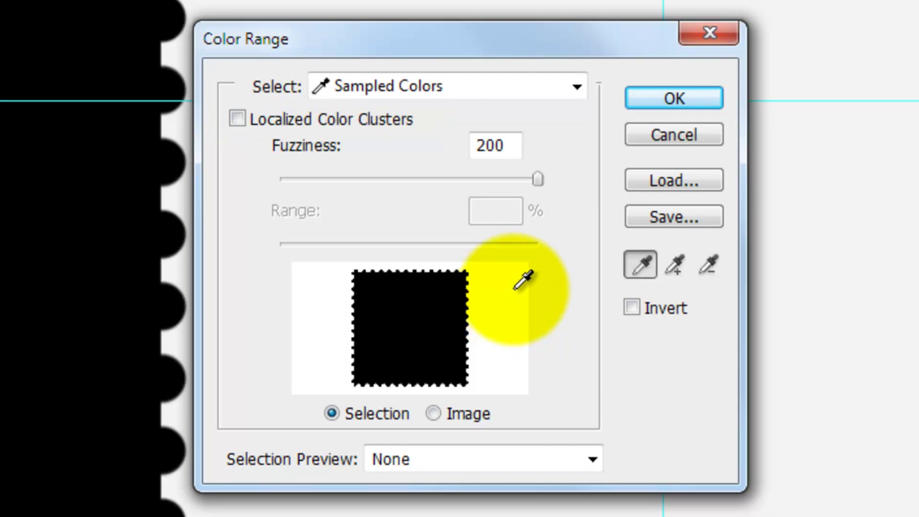
left_click(671, 102)
key("ctrl+shift+i")
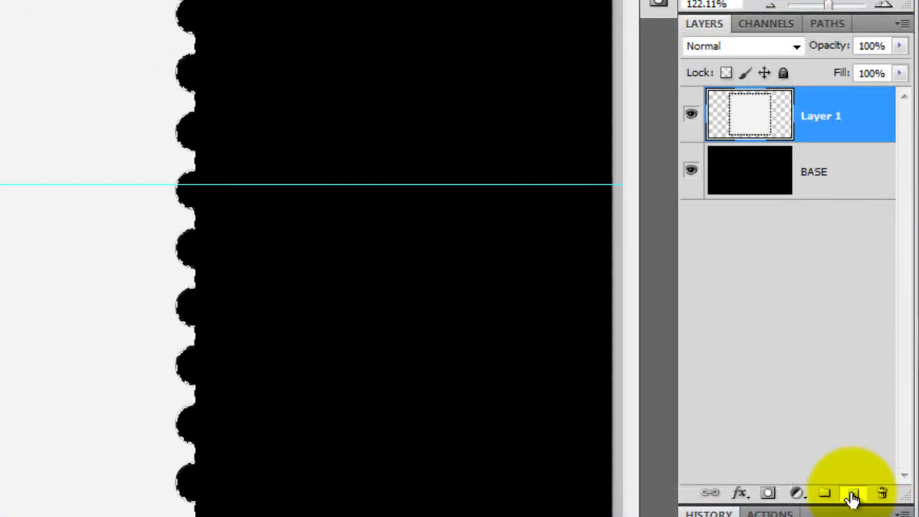
- Fill the perforated selection on a new layer with light grey sampled from the square, then delete Layer 1
left_click(889, 409)
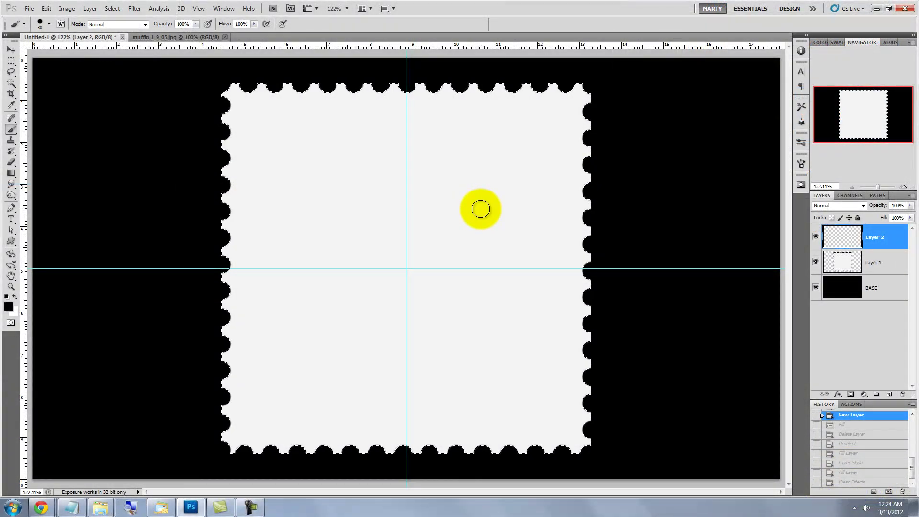
key("i")
left_click(482, 207)
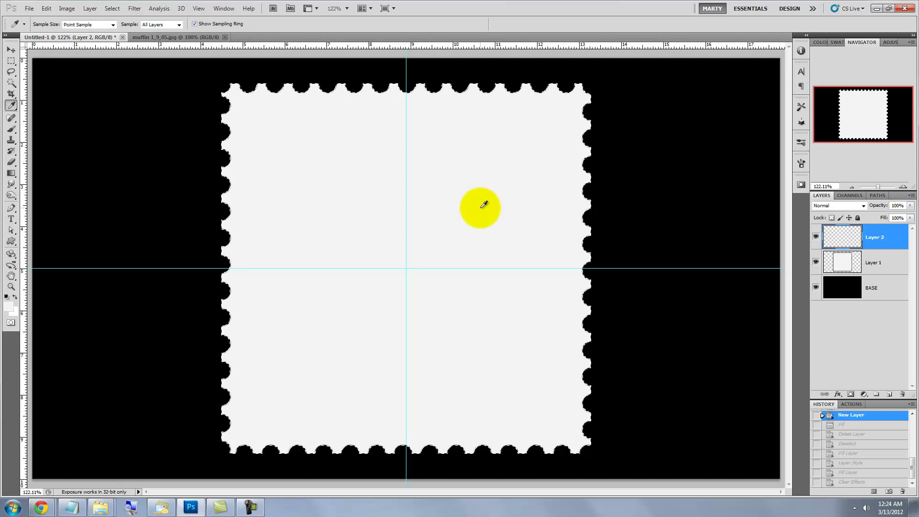
key("alt+Delete")
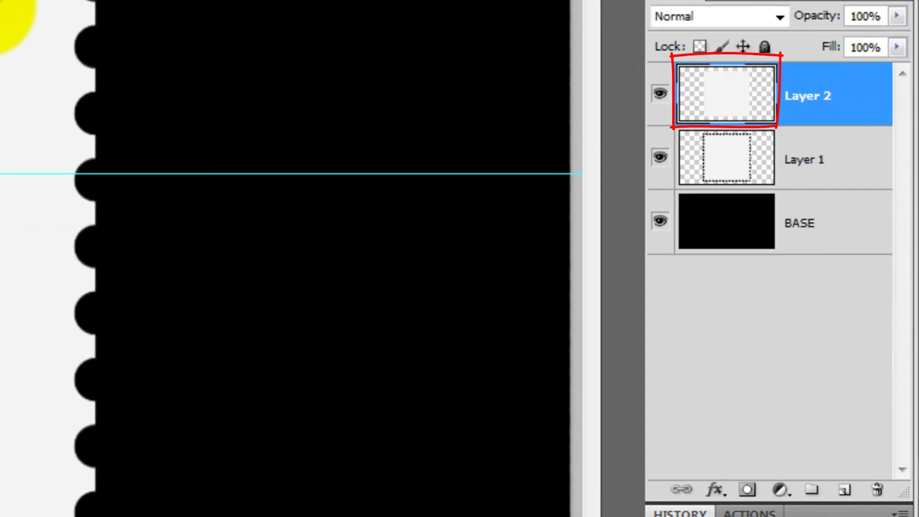
left_click_drag(827, 158, 880, 491)
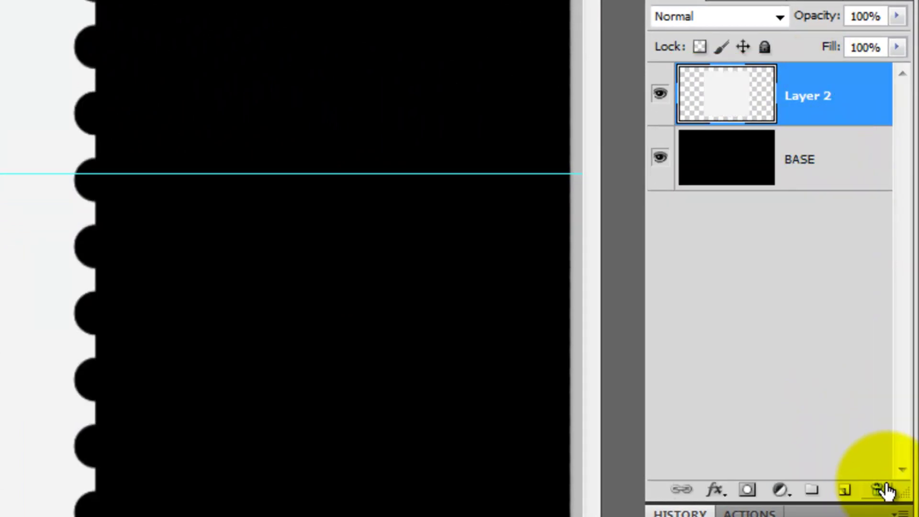
- Set the foreground color to blue #424790 and fill the BASE layer with it
left_click(736, 168)
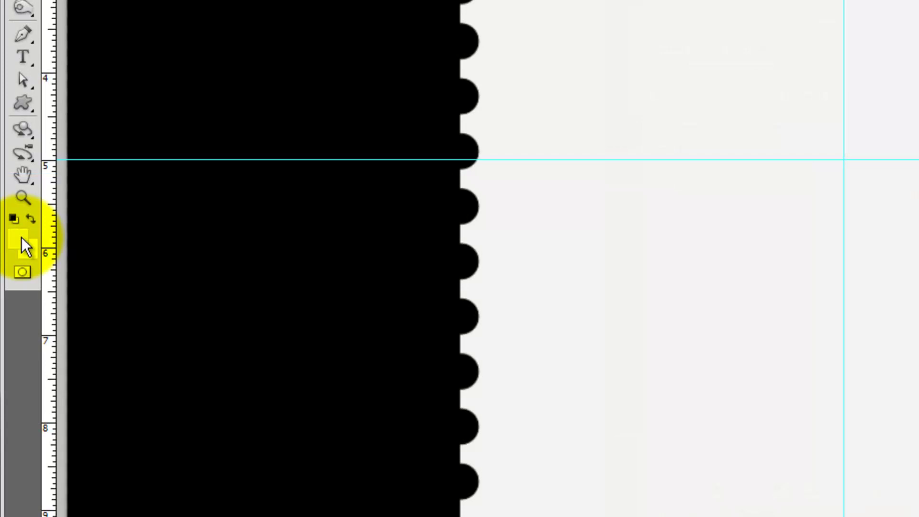
left_click(19, 237)
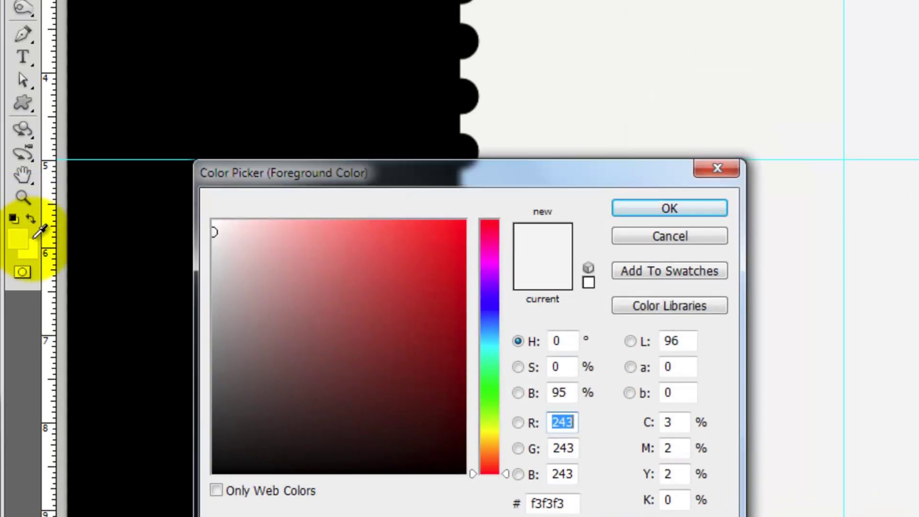
left_click_drag(490, 317, 489, 307)
left_click(350, 329)
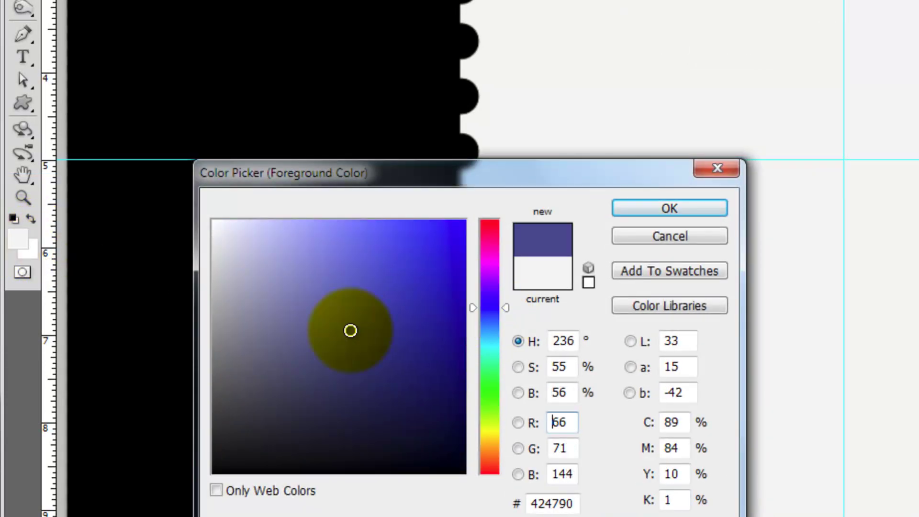
left_click(688, 206)
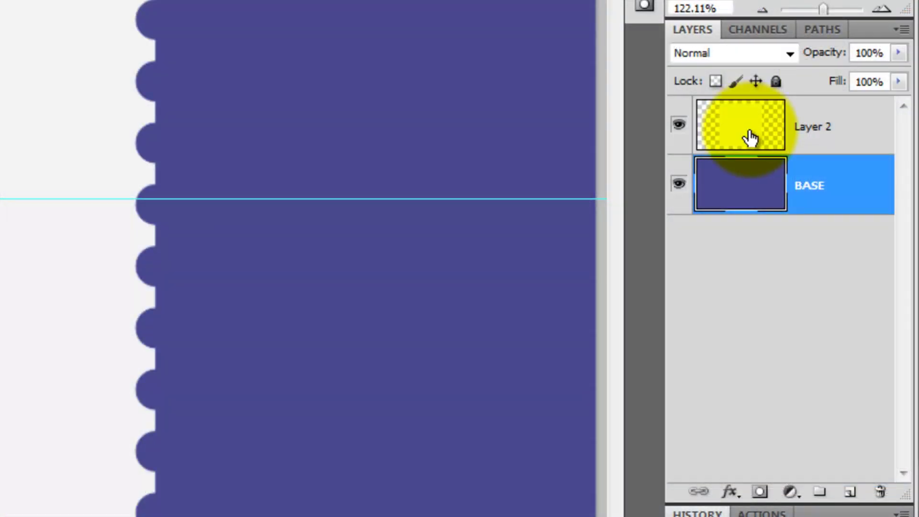
- Give Layer 2 a drop shadow with a distance of 6 px and a size of 5 px
left_click(751, 138)
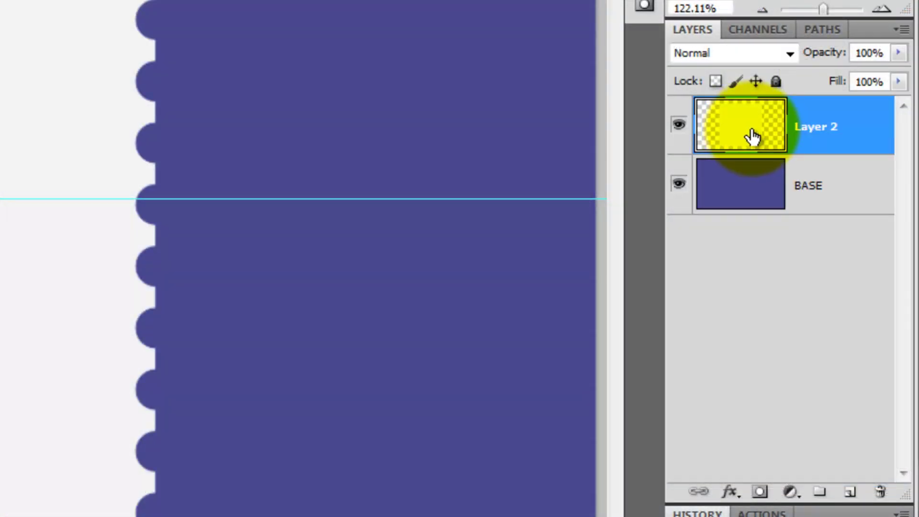
double_click(753, 137)
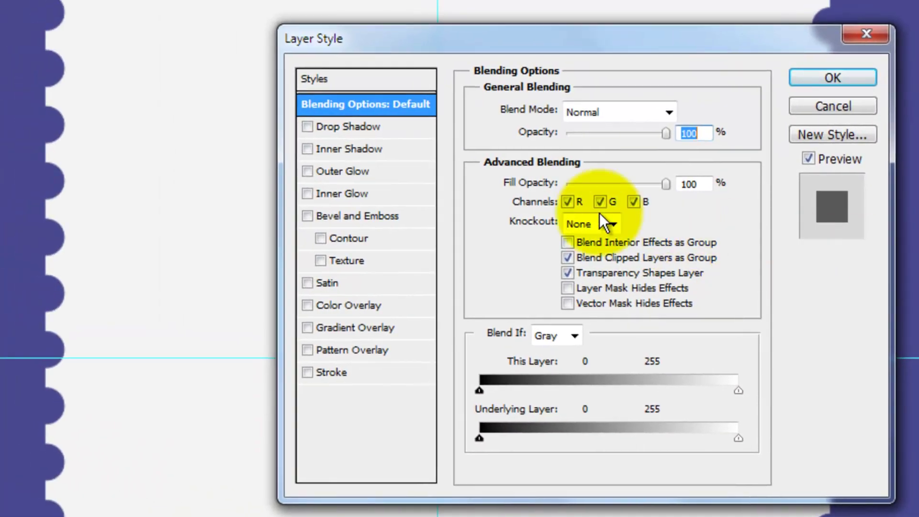
left_click(353, 128)
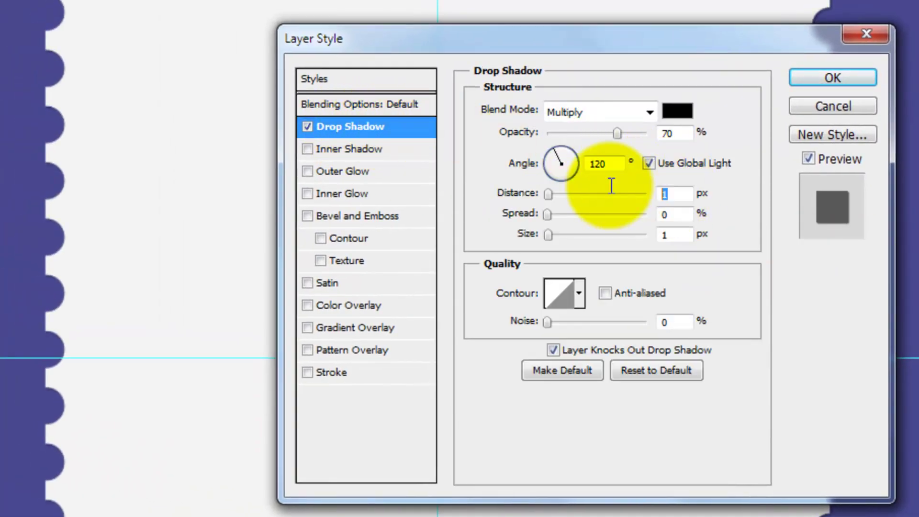
type("6")
double_click(666, 233)
type("5")
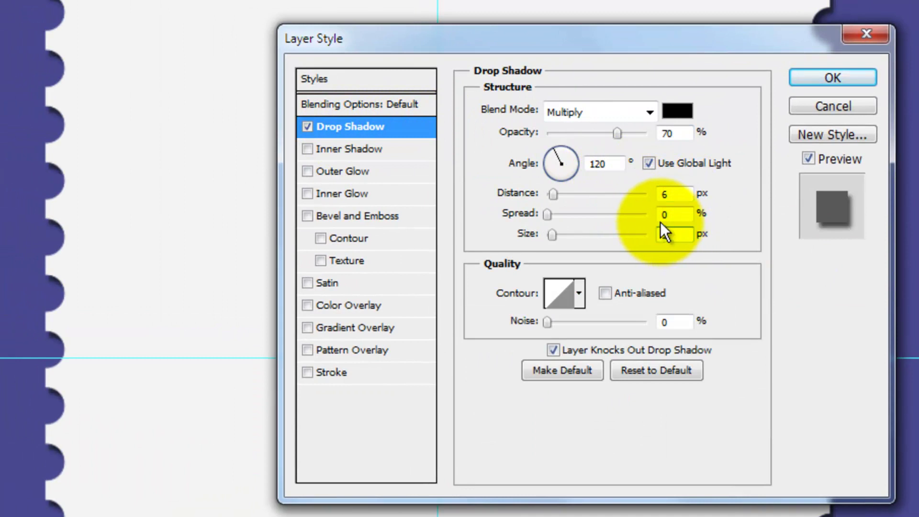
- Add an inner shadow to Layer 2 with Normal blend mode and white (#ffffff) as the shadow color
left_click(343, 148)
left_click(597, 115)
left_click(586, 129)
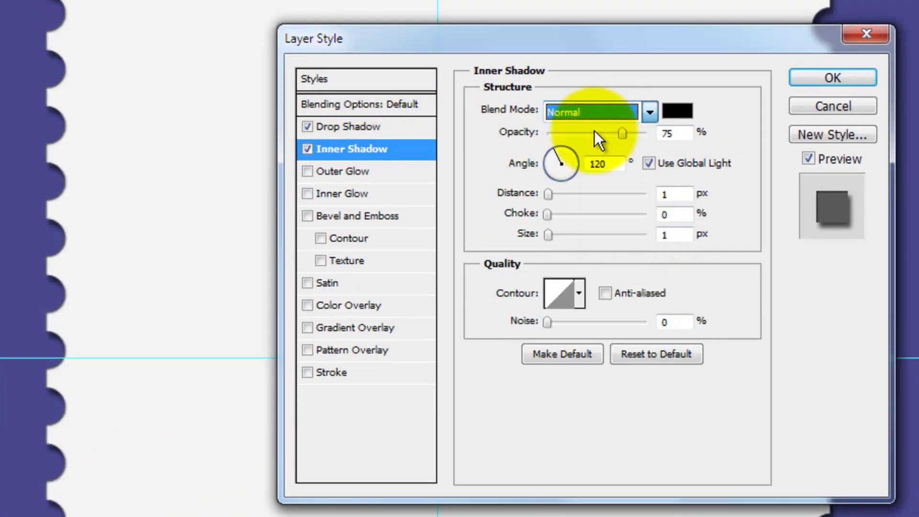
left_click(677, 111)
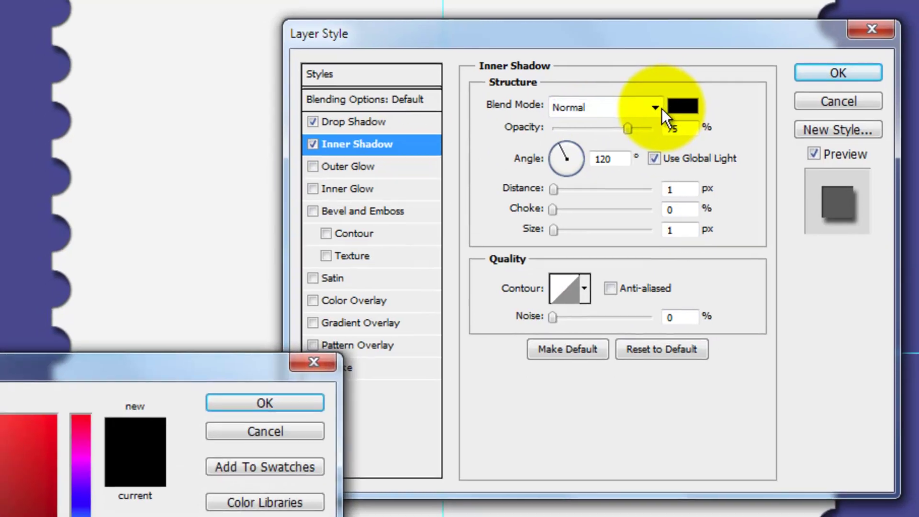
left_click(72, 241)
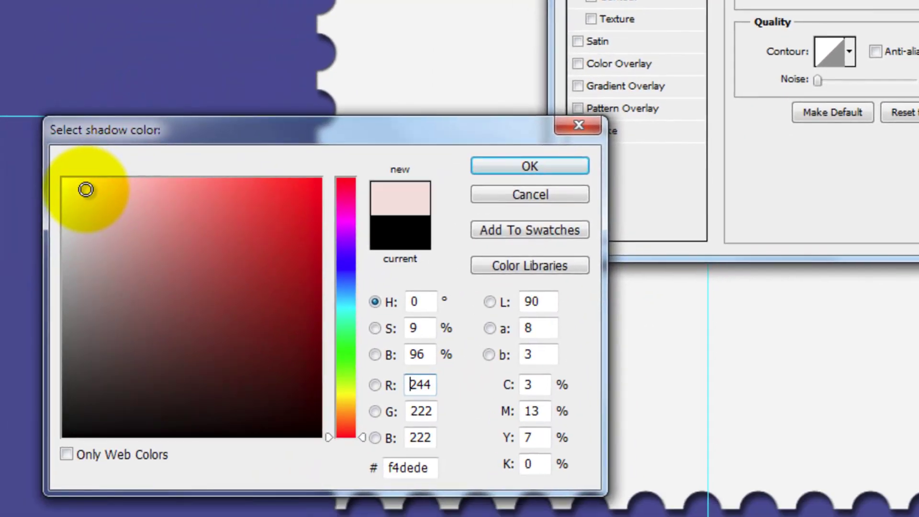
left_click_drag(86, 190, 62, 179)
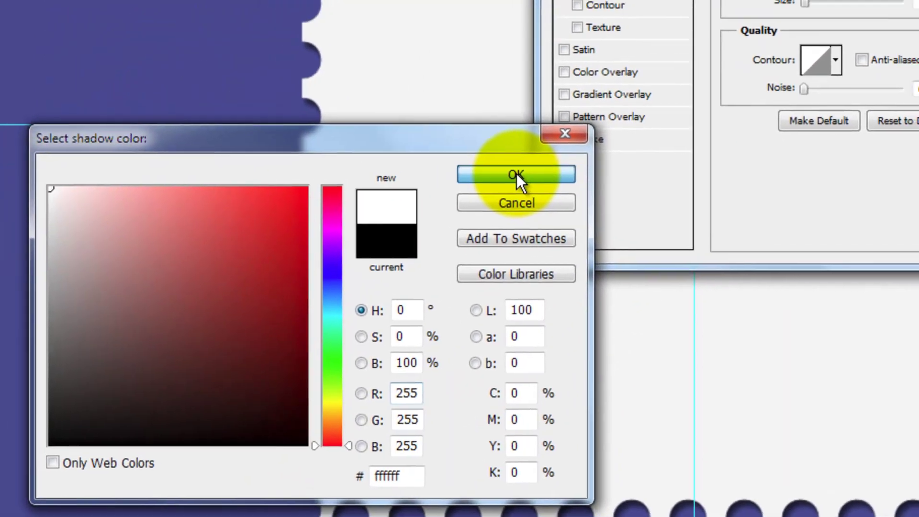
left_click(530, 166)
- Set the inner shadow's opacity to 100%, distance to 4 px and size to 2 px, then apply the styles and hide the guides
left_click_drag(609, 65, 681, 67)
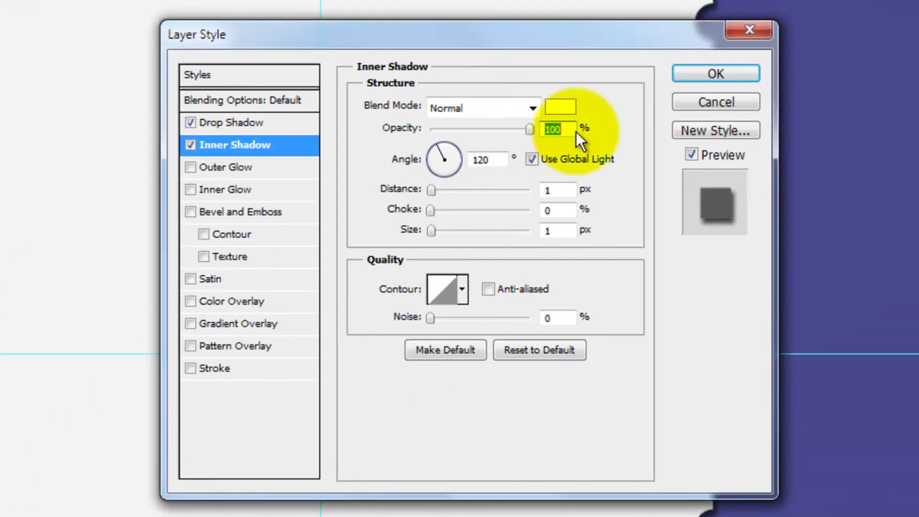
left_click(663, 126)
type("4")
key("Tab")
key("Tab")
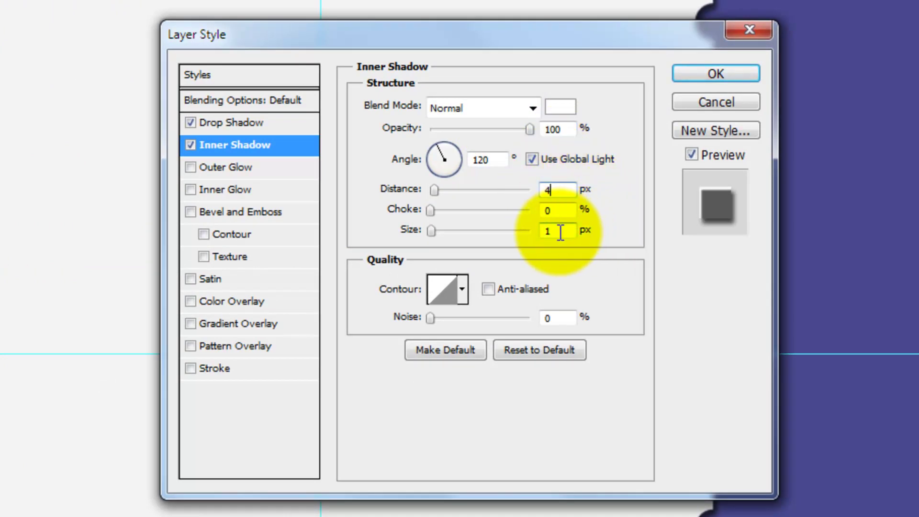
type("2")
key("Return")
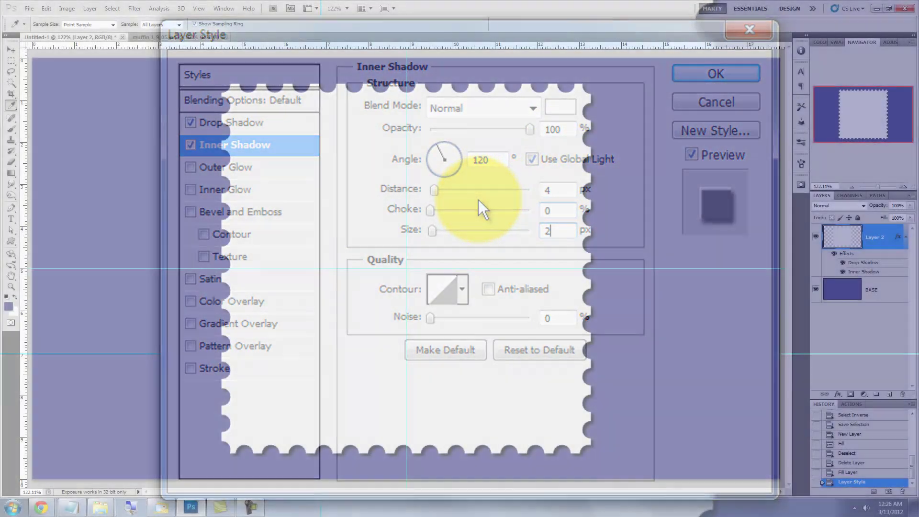
key("ctrl+h")
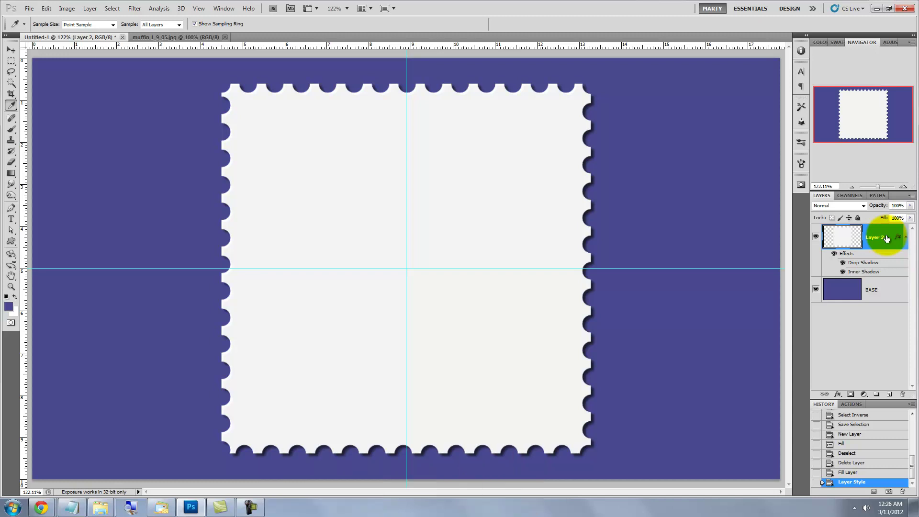
key("ctrl+h")
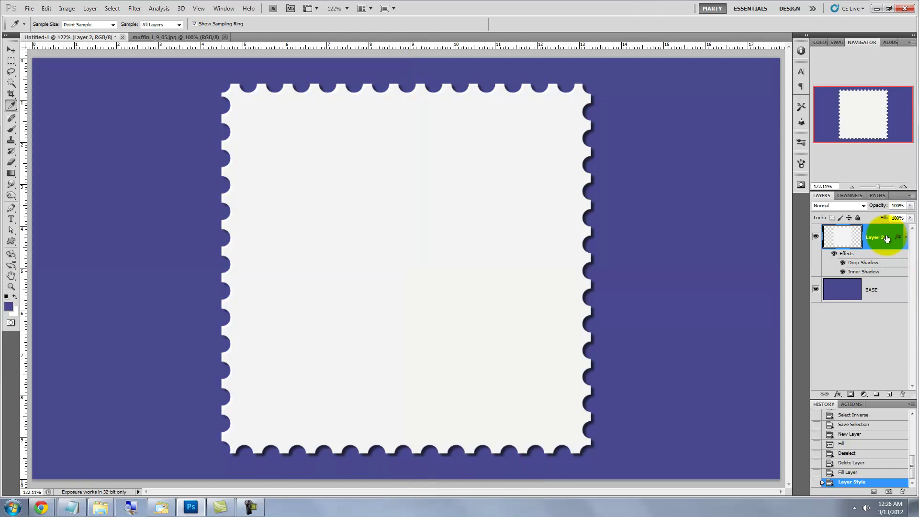
- Select a square area near the stamp's lower-right corner and add a new layer masked to it, with the mask unlinked
left_click(11, 61)
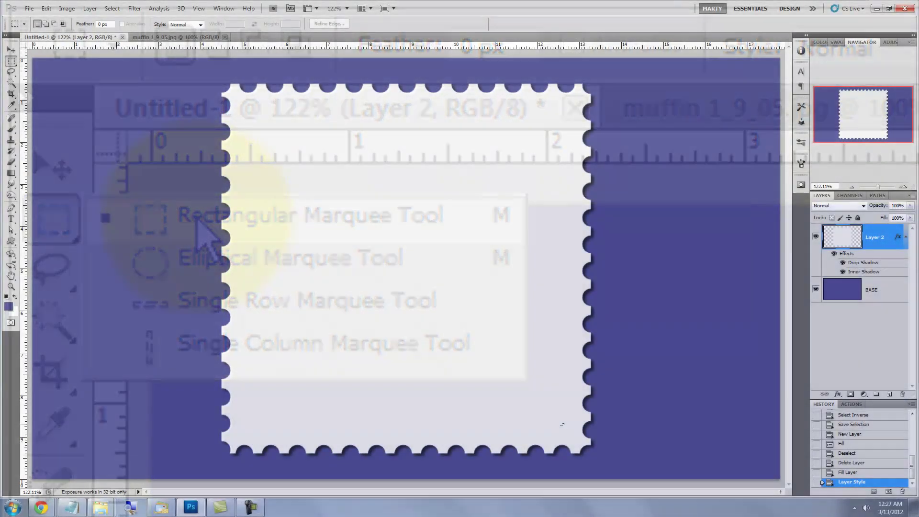
left_click(563, 425)
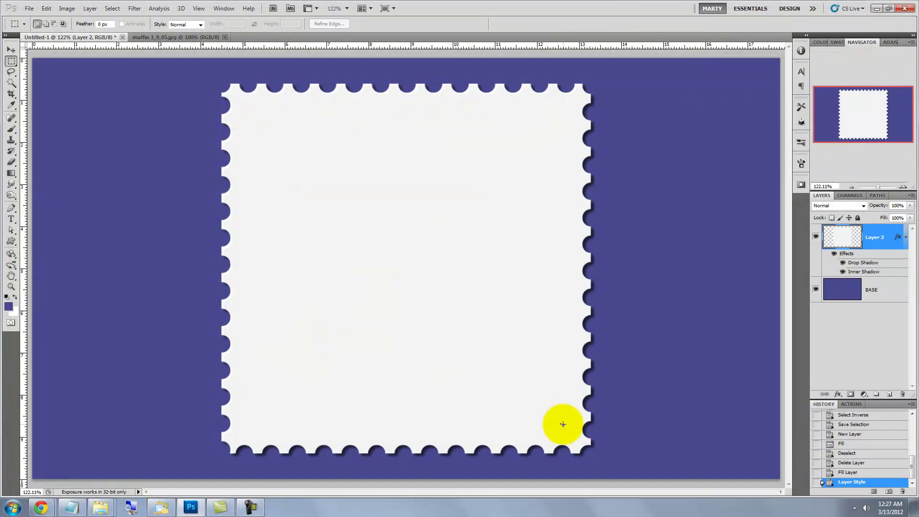
left_click_drag(562, 426, 285, 150)
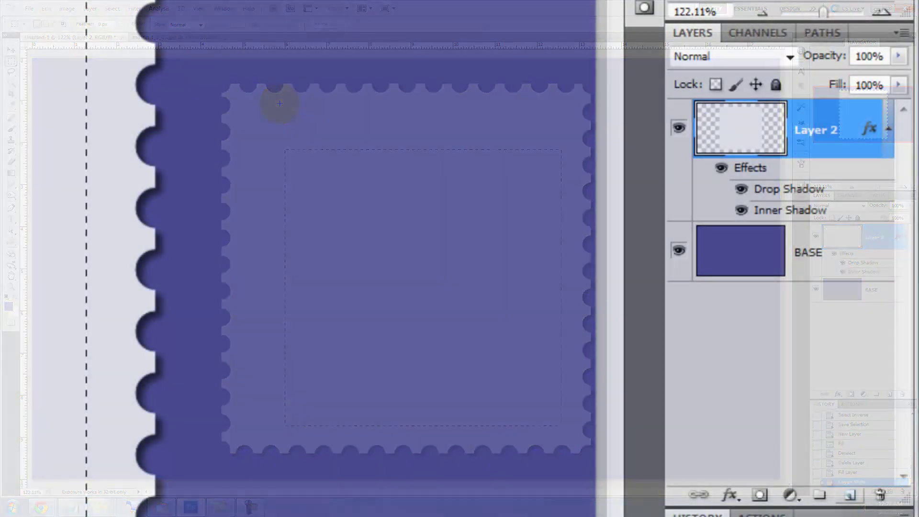
left_click(890, 394)
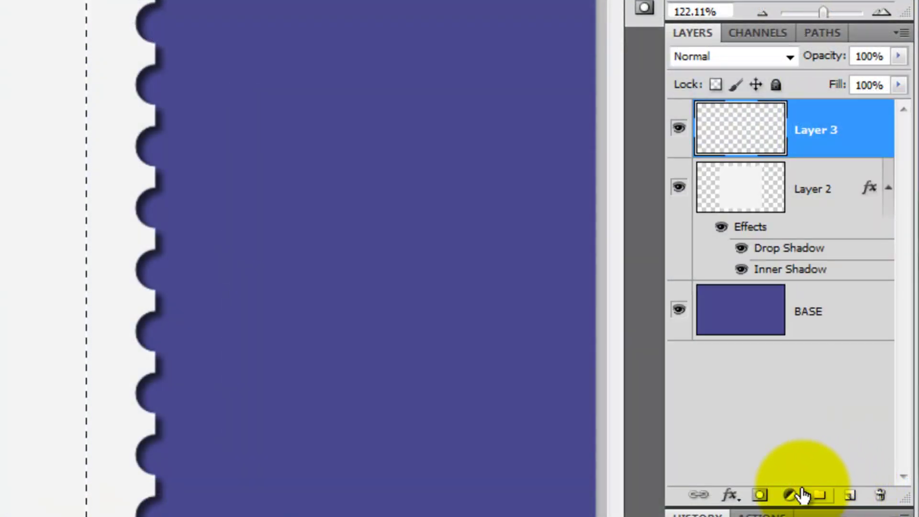
left_click(761, 496)
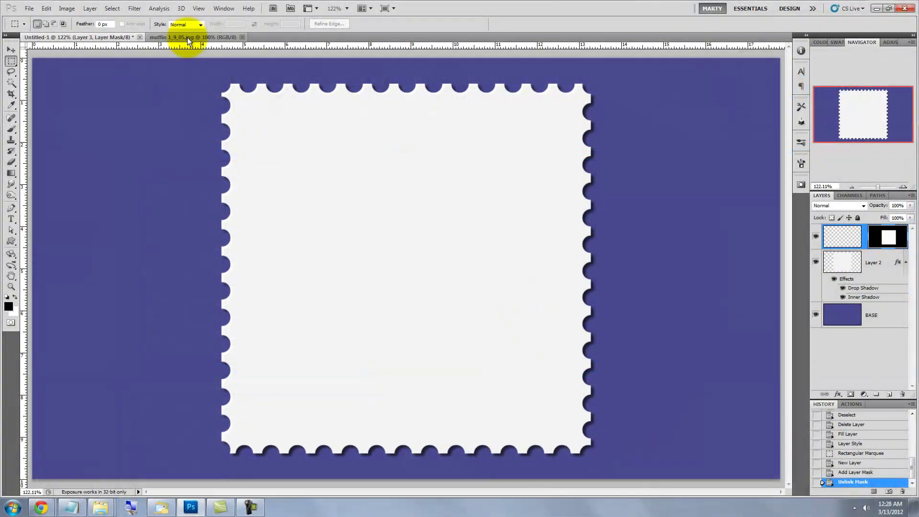
- Copy the entire muffin 1_9_05.jpg photo and paste it into the masked layer of the stamp document
left_click(188, 38)
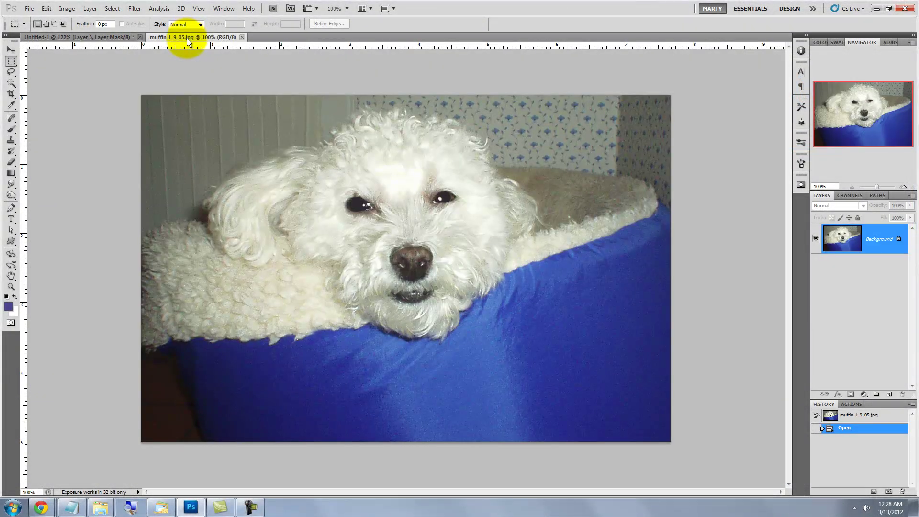
key("ctrl+a")
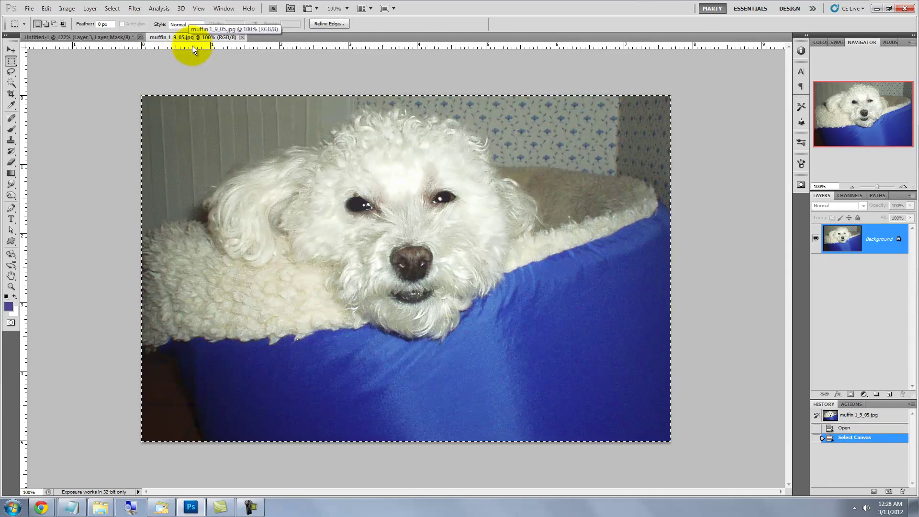
key("ctrl+c")
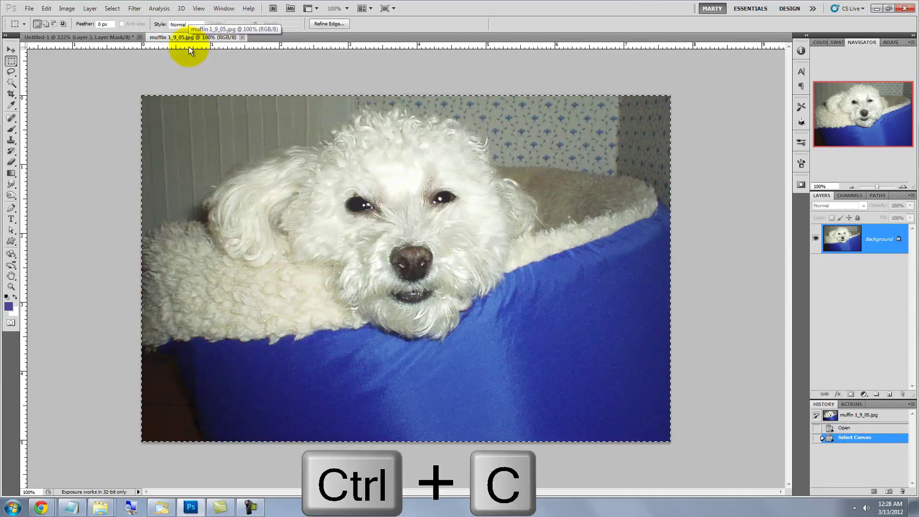
left_click(122, 40)
key("ctrl+v")
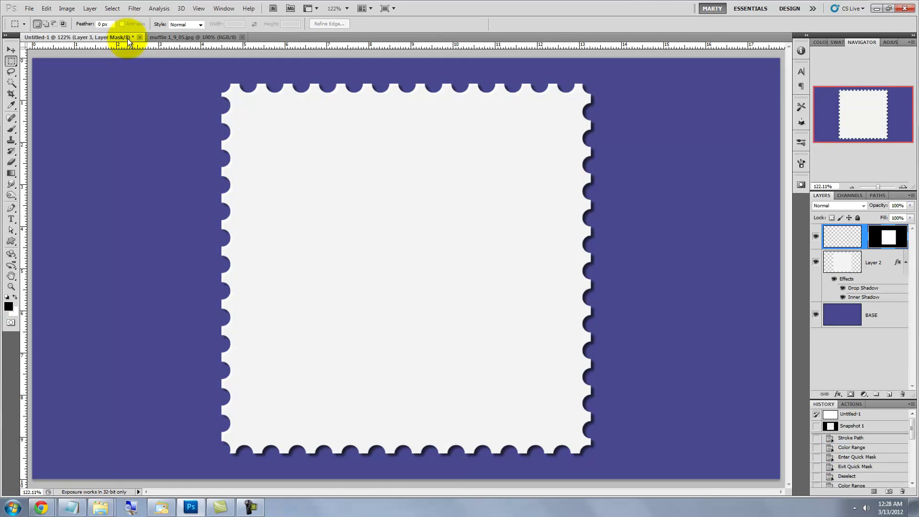
- Move the dog photo within its mask and scale it proportionally to 89.67% so the face fits the square window
key("v")
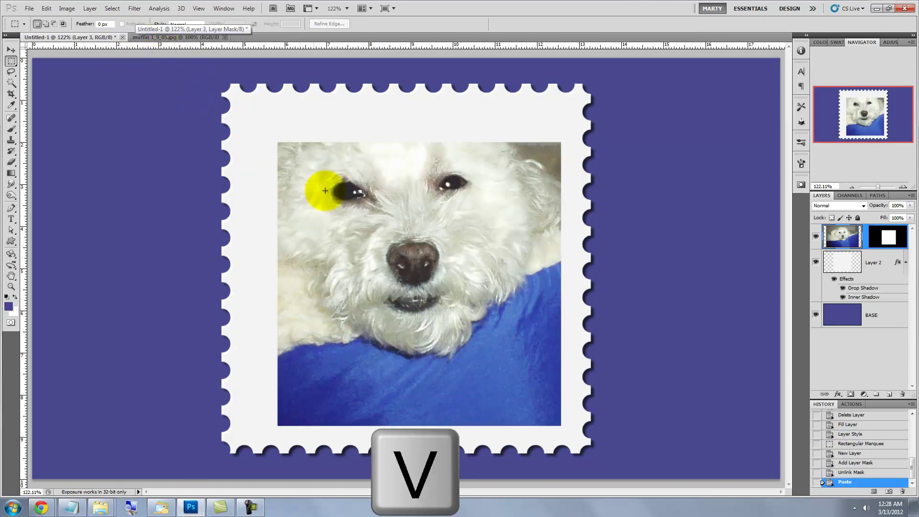
left_click_drag(384, 211, 400, 268)
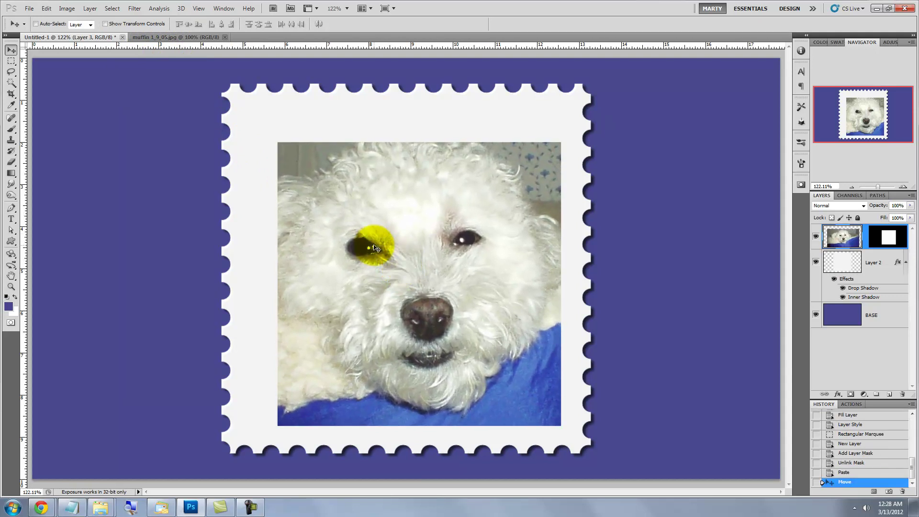
key("ctrl+t")
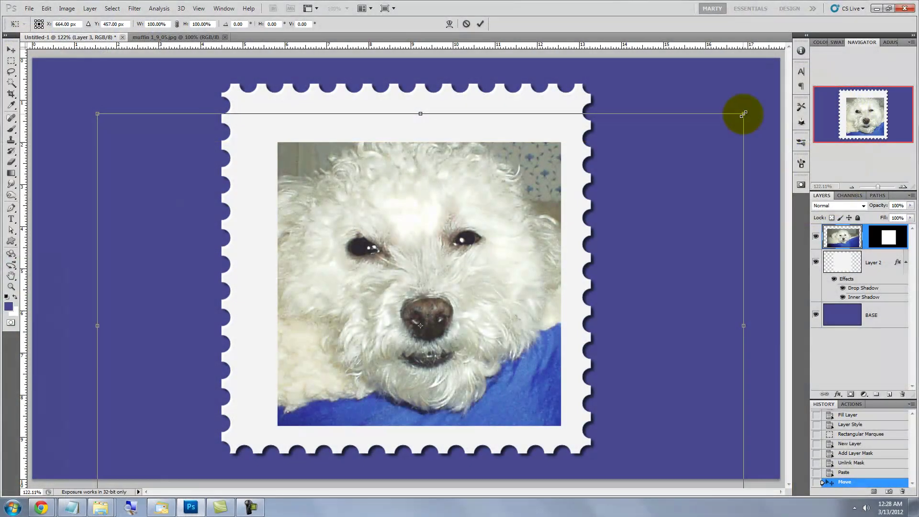
left_click_drag(743, 113, 678, 152)
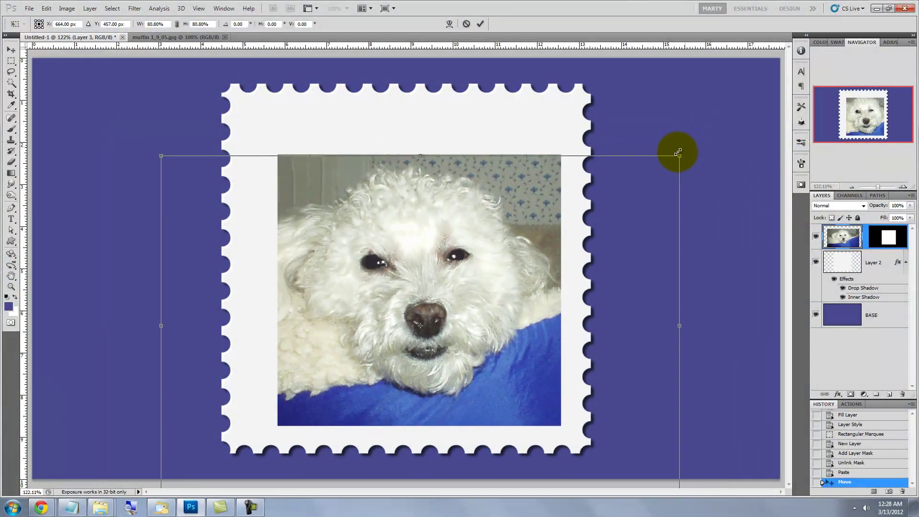
left_click_drag(466, 216, 476, 229)
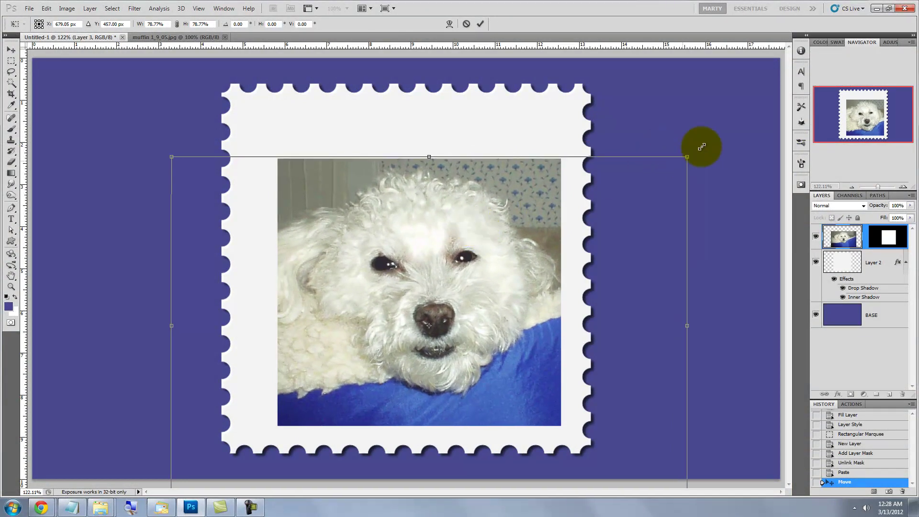
left_click_drag(702, 146, 724, 126)
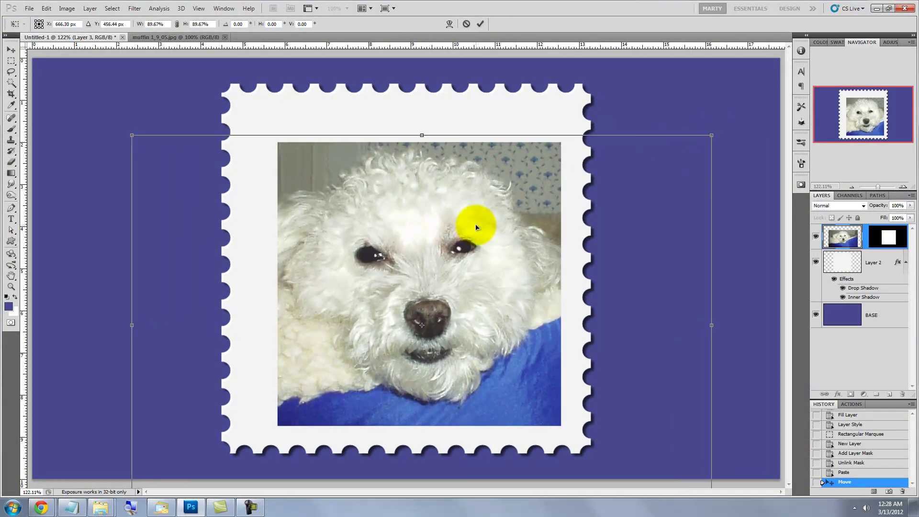
left_click_drag(476, 223, 478, 225)
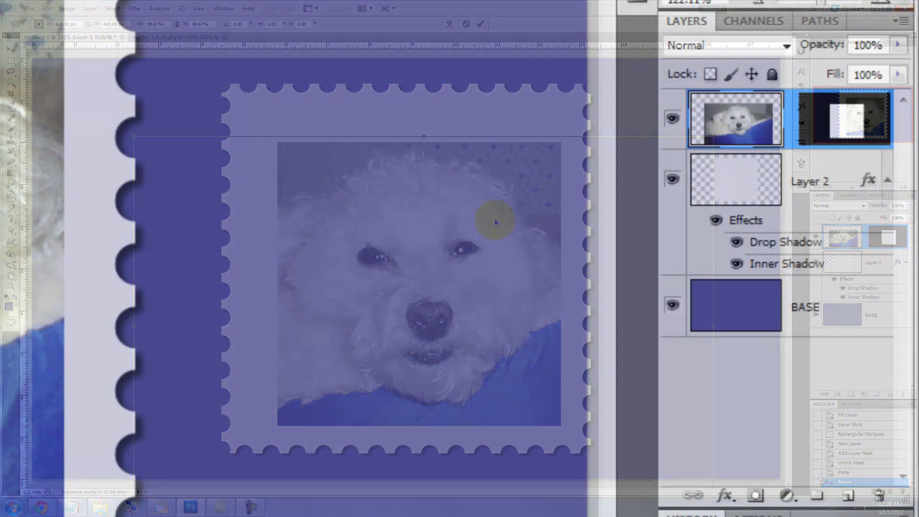
- Duplicate the masked photo layer, apply Color Halftone with a maximum radius of 4 pixels, and reduce the copy's opacity
key("ctrl+j")
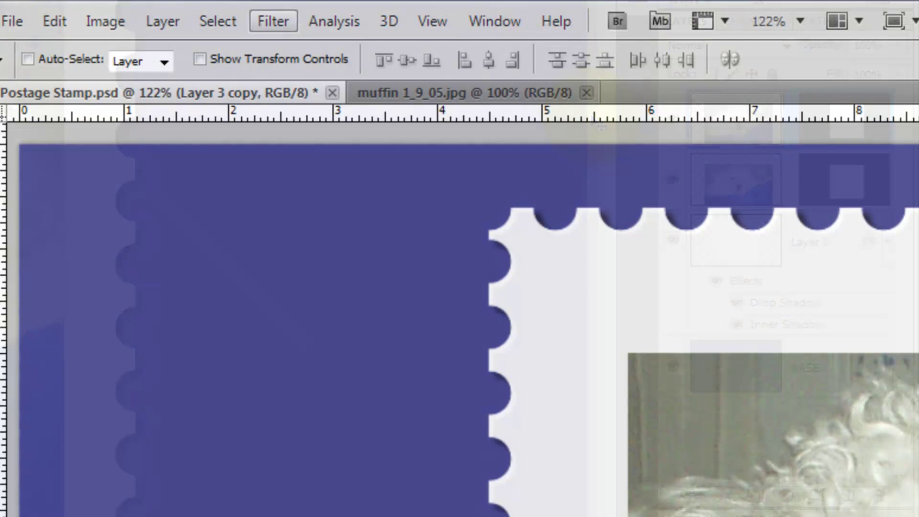
left_click(273, 21)
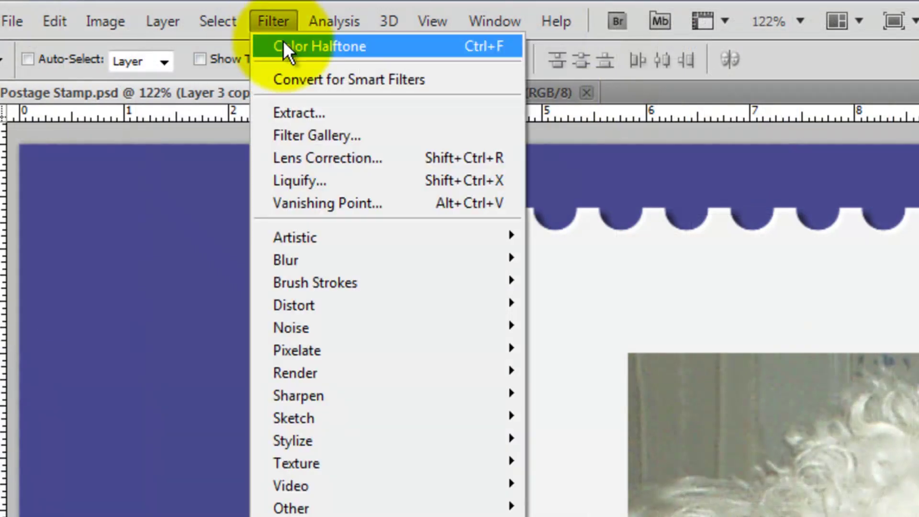
mouse_move(303, 344)
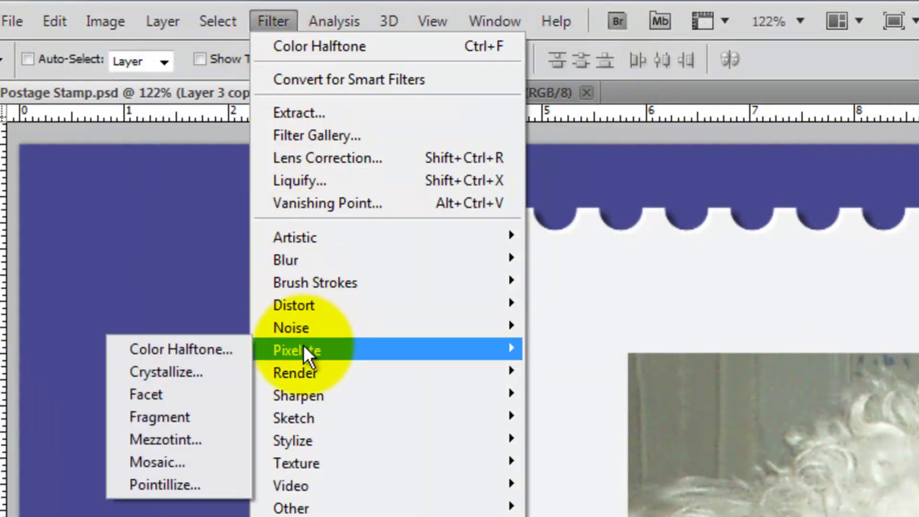
left_click(208, 350)
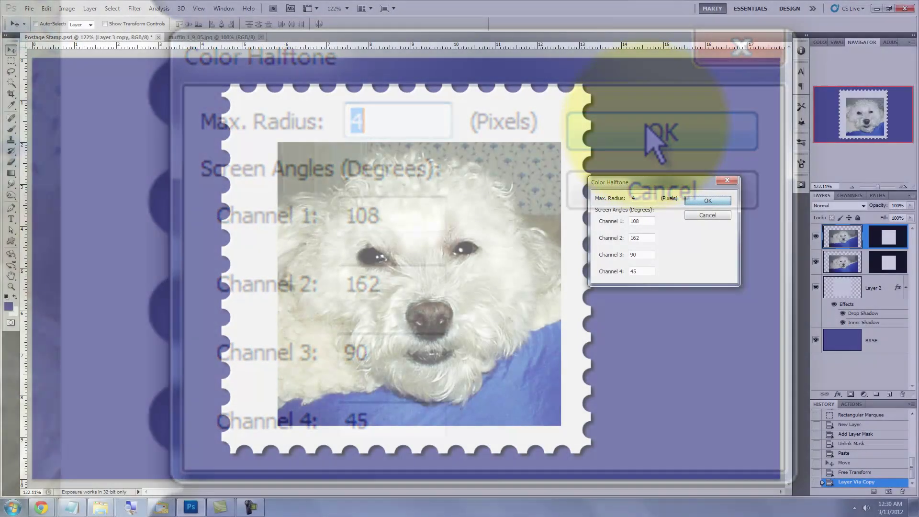
left_click(704, 200)
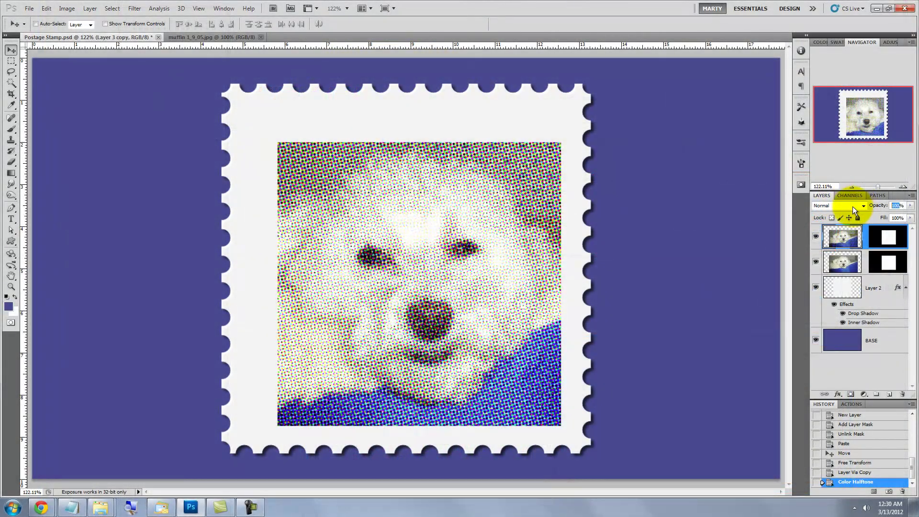
key("5")
- Set the type color to deep blue #1621a8 and add the text MUFFIN above the dog photo in Air Conditioner, 83.39 pt
left_click(11, 219)
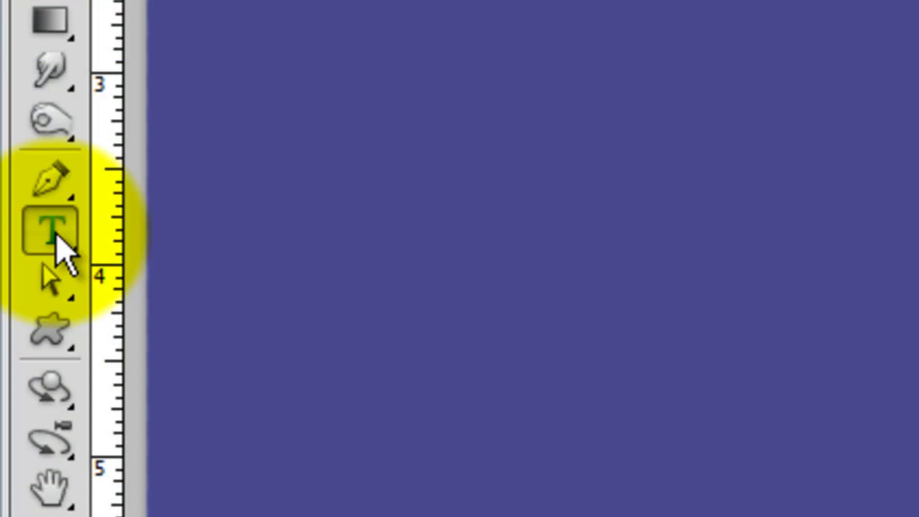
left_click(56, 235)
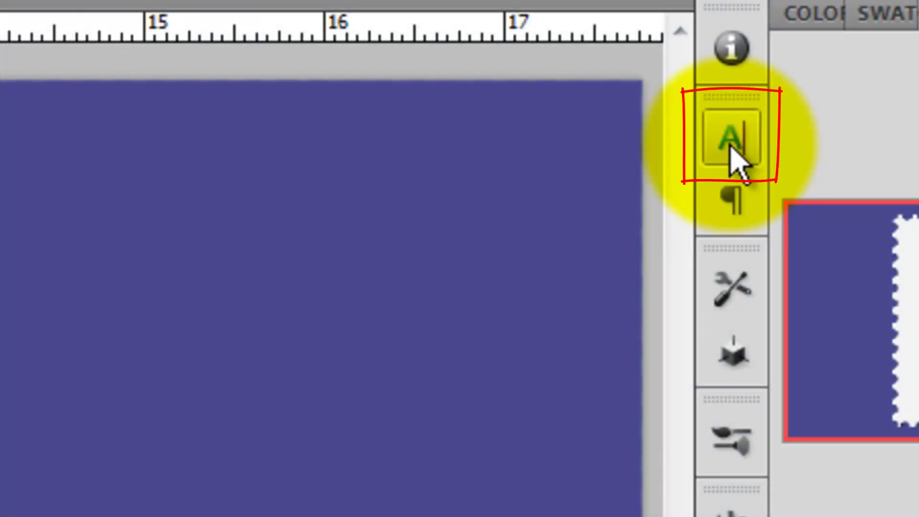
left_click(737, 163)
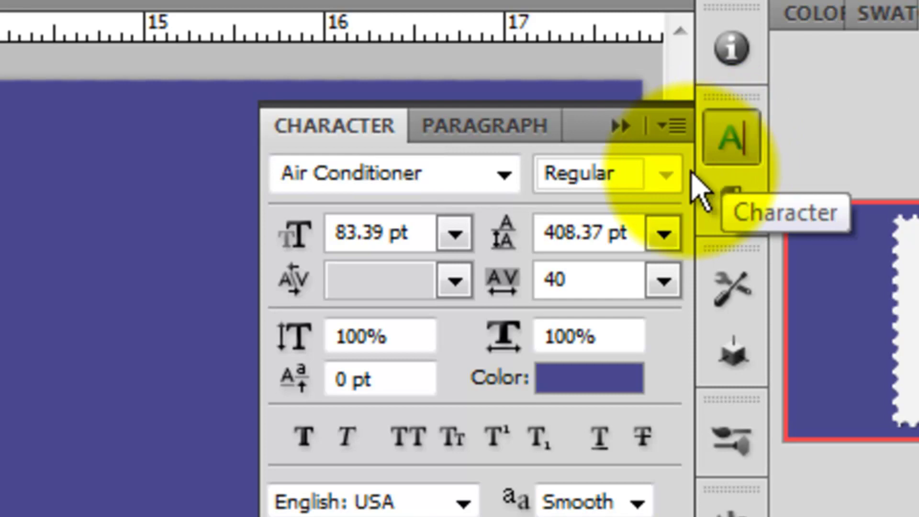
left_click(566, 385)
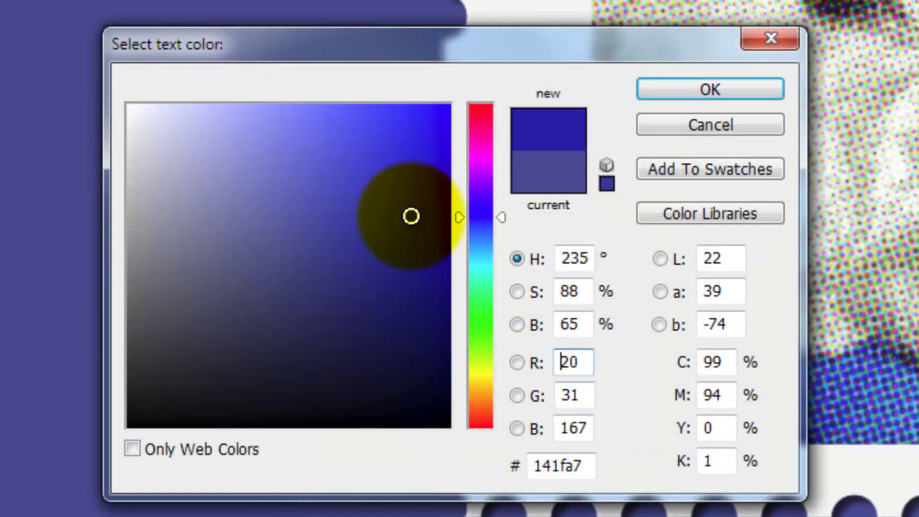
left_click(410, 209)
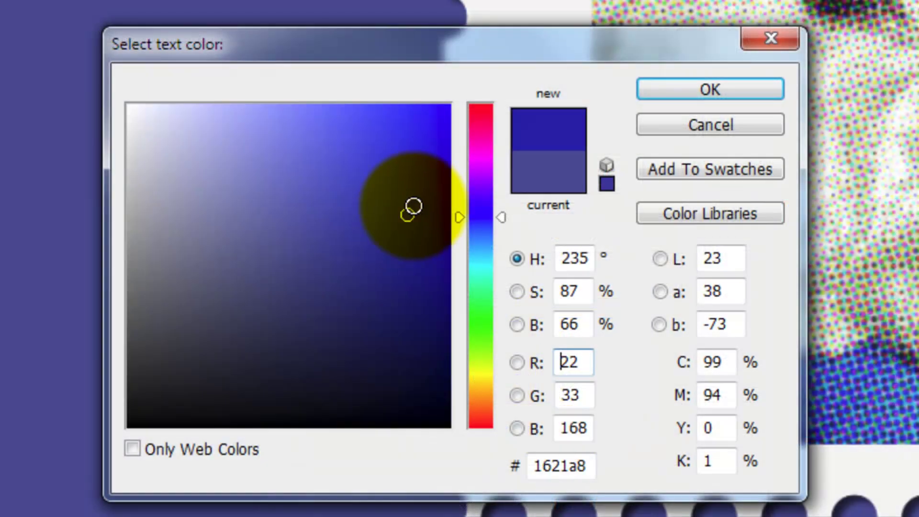
left_click(707, 93)
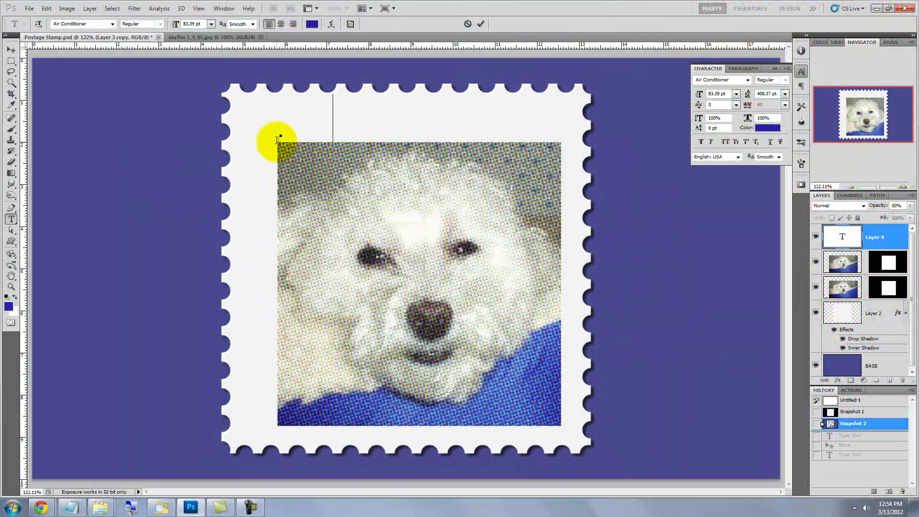
type("MUFFIN")
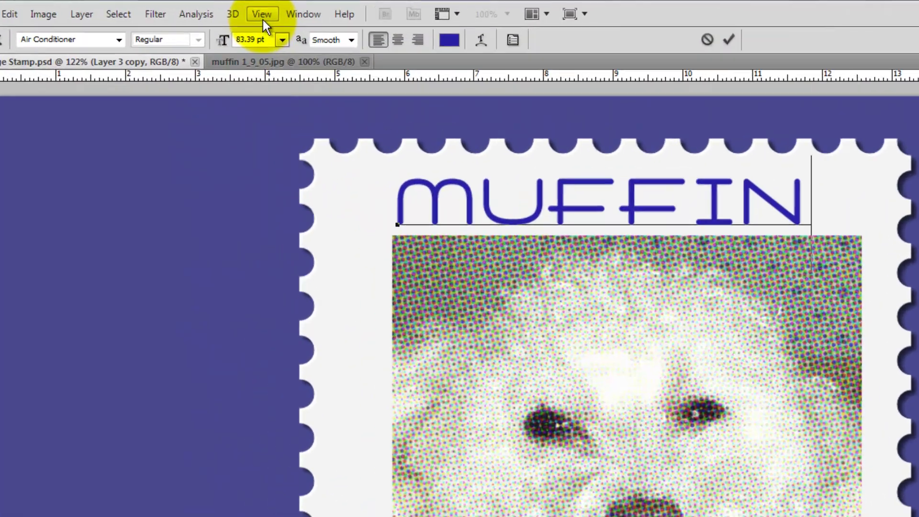
- Turn off snapping and nudge the MUFFIN text so it aligns with the photo's left edge
left_click(199, 9)
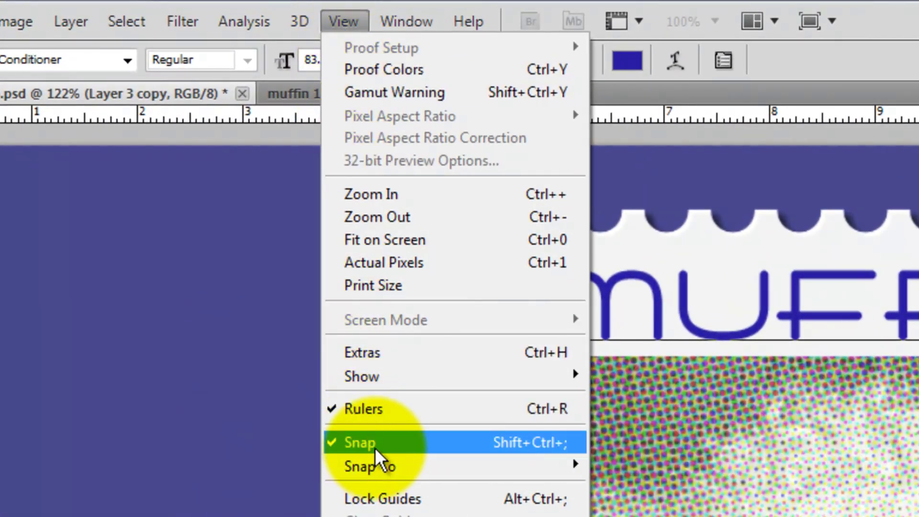
left_click(375, 448)
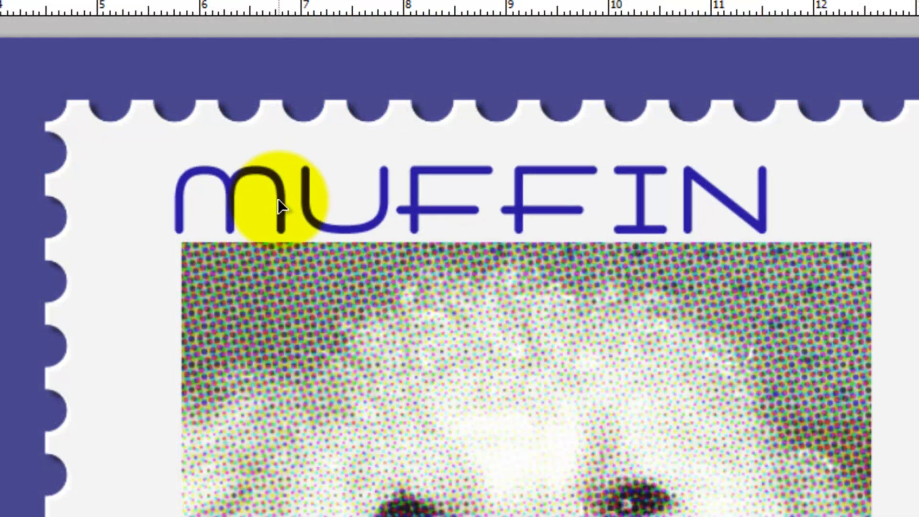
mouse_move(278, 199)
left_mouse_down()
mouse_move(291, 197)
mouse_move(274, 206)
left_mouse_up()
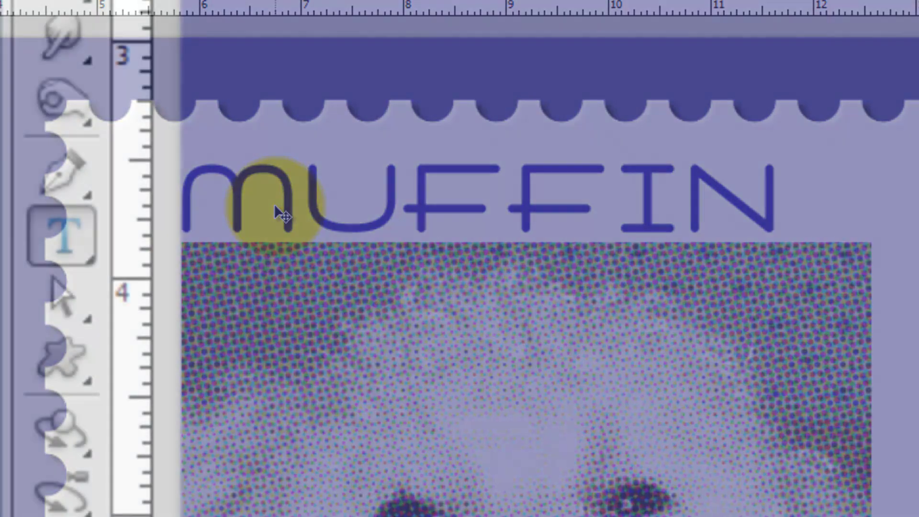
- Start a new text line in the stamp's left margin, set in Arial Regular at 17.39 pt with dark gray #333333
left_click(68, 234)
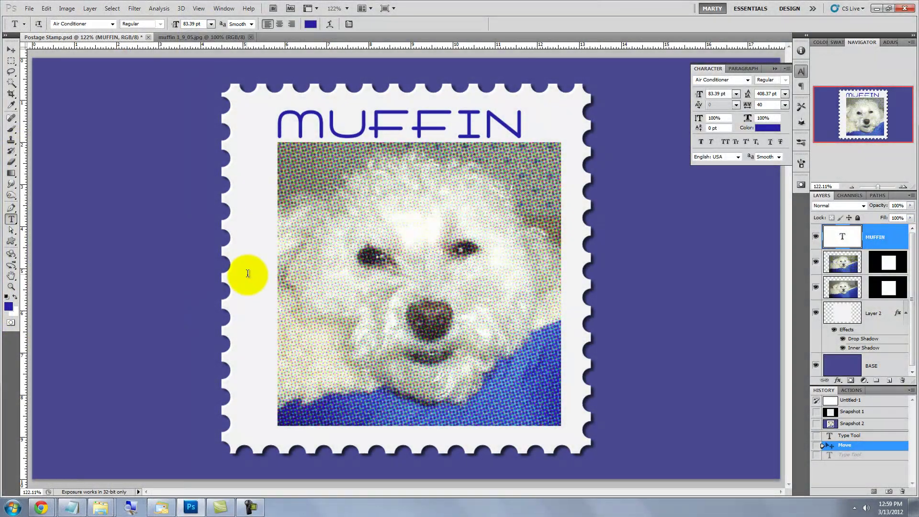
left_click(249, 274)
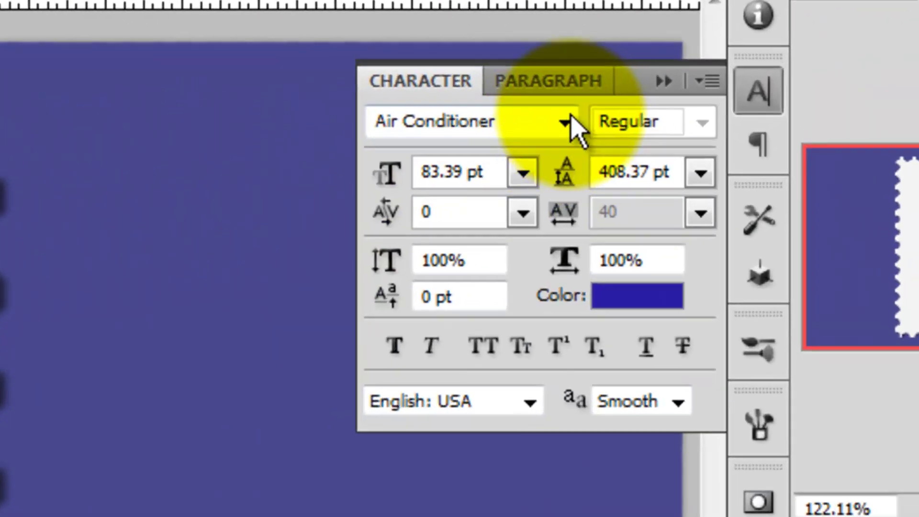
left_click(748, 80)
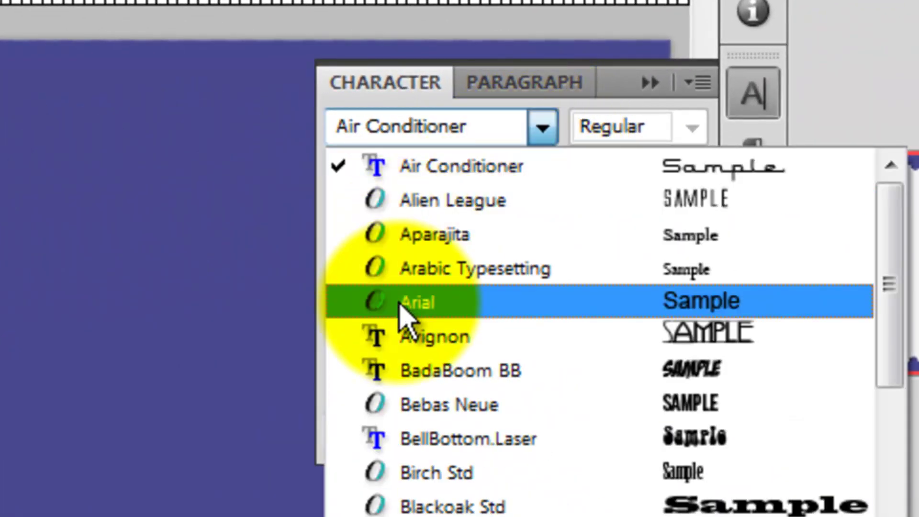
left_click(402, 304)
left_click_drag(350, 189, 281, 213)
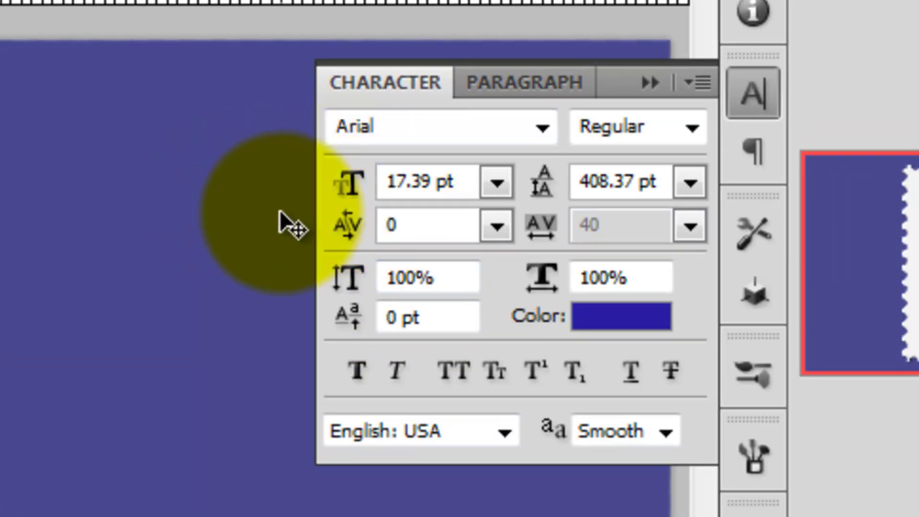
left_click(604, 316)
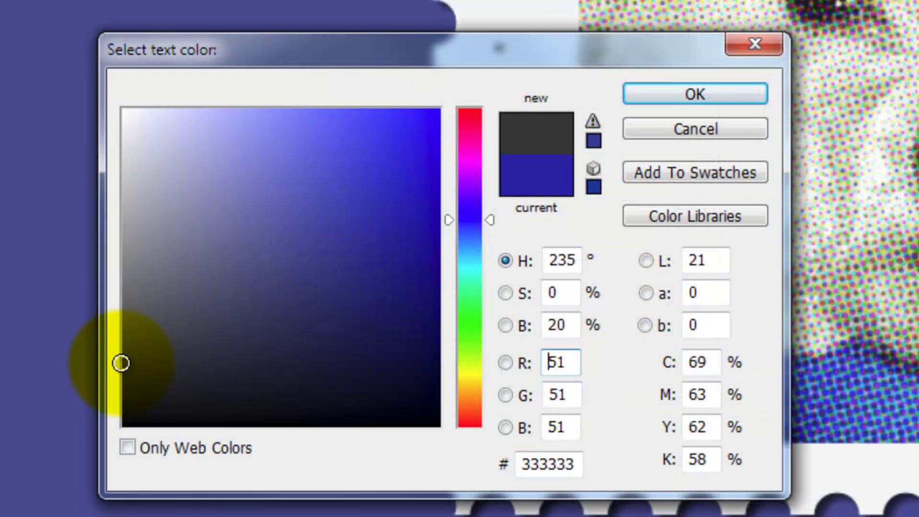